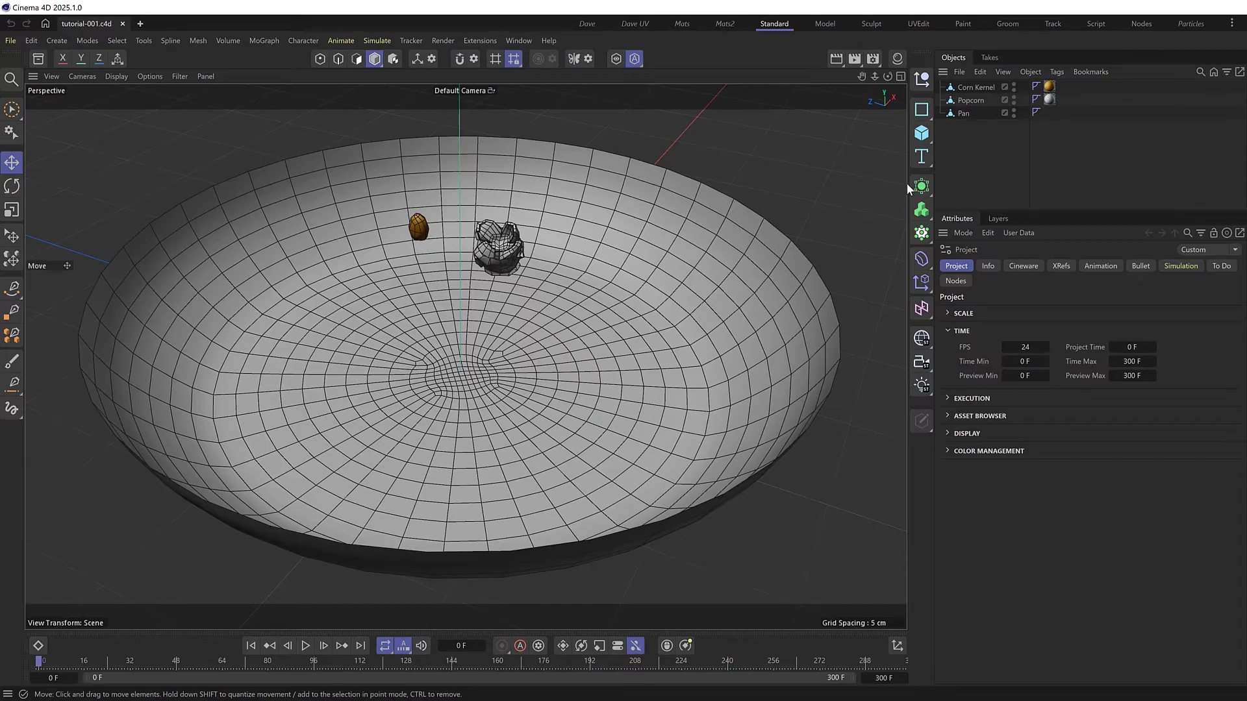
# Add a Disc with an 8 cm outer radius and raise it inside the pan
pyautogui.click(922, 132)
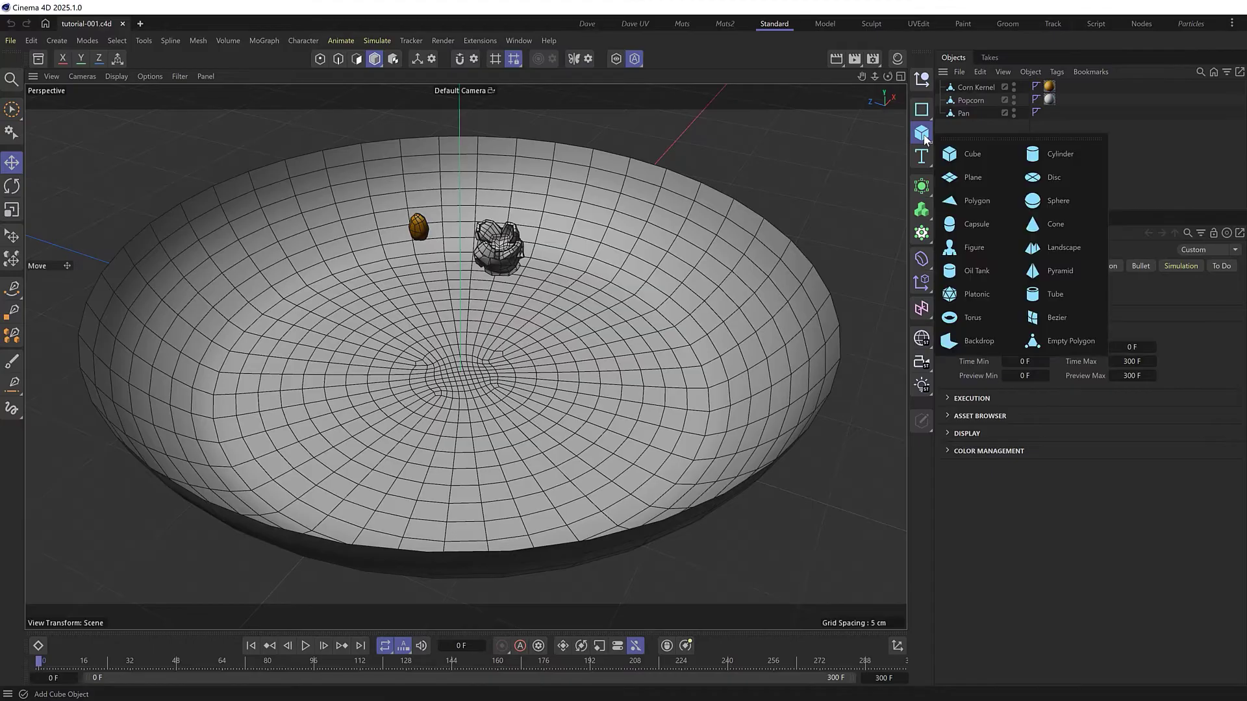
pyautogui.click(1059, 176)
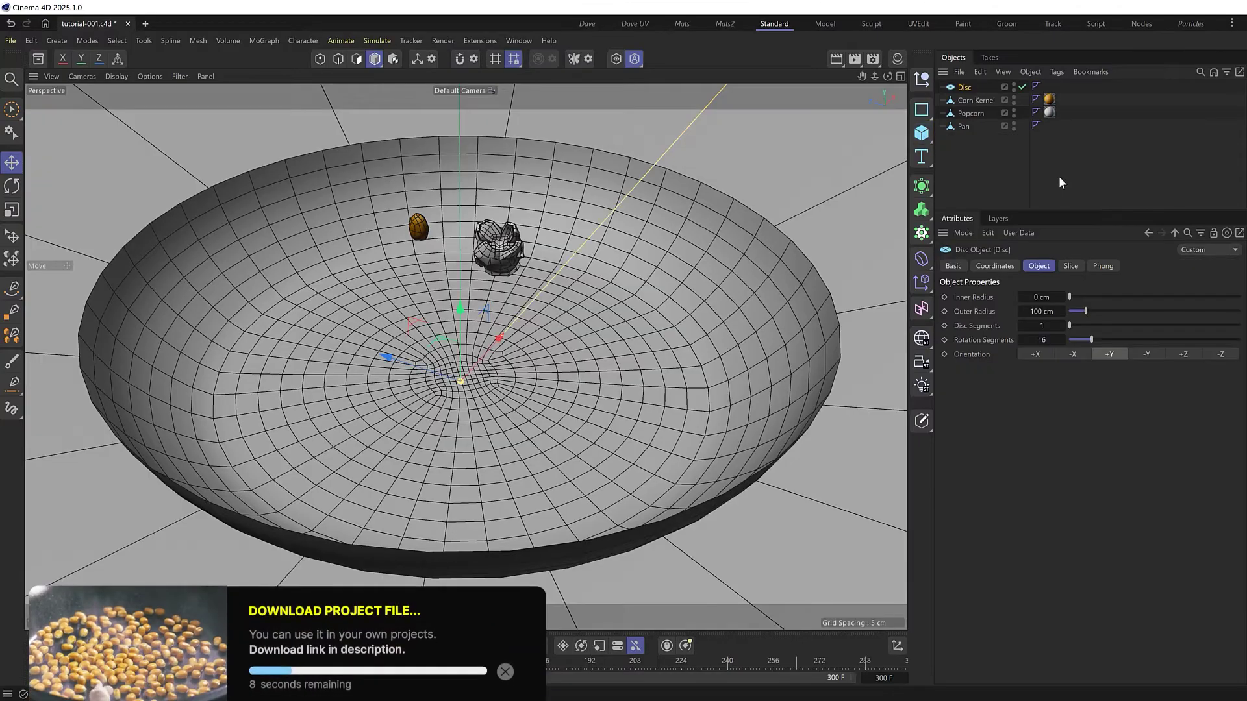
pyautogui.doubleClick(1038, 312)
pyautogui.write('8')
pyautogui.press('Return')
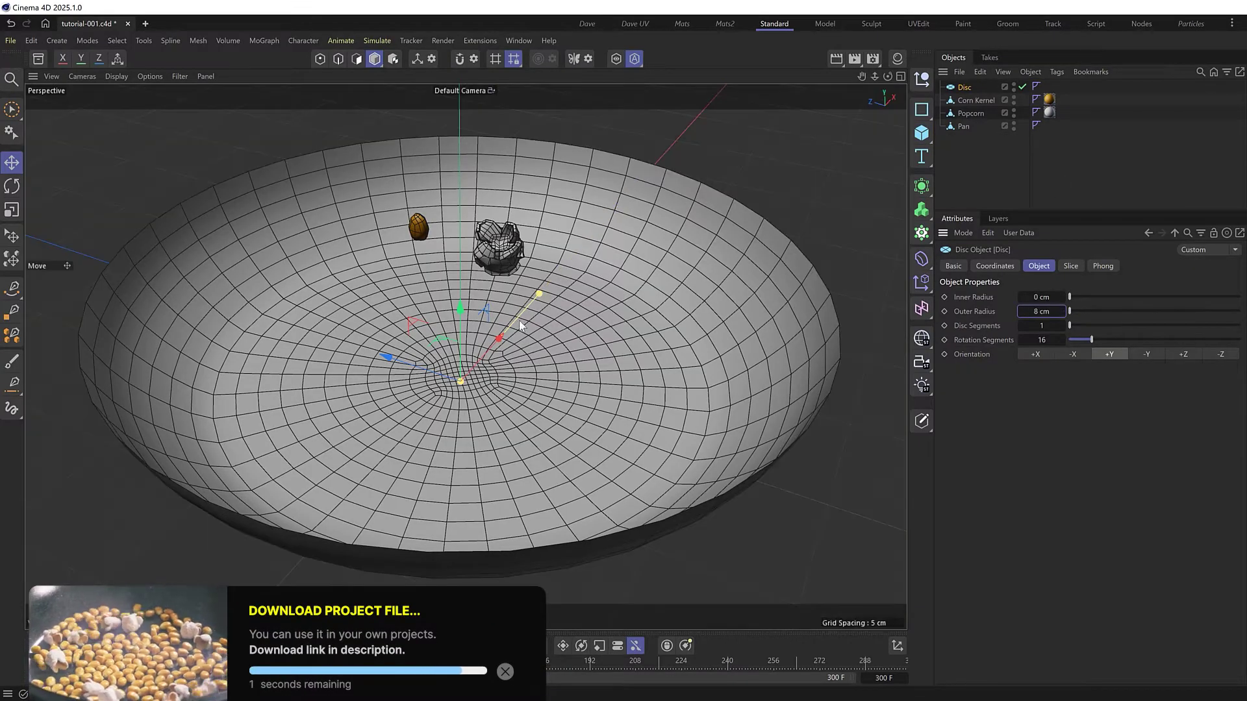
pyautogui.moveTo(481, 316); pyautogui.dragTo(478, 237)
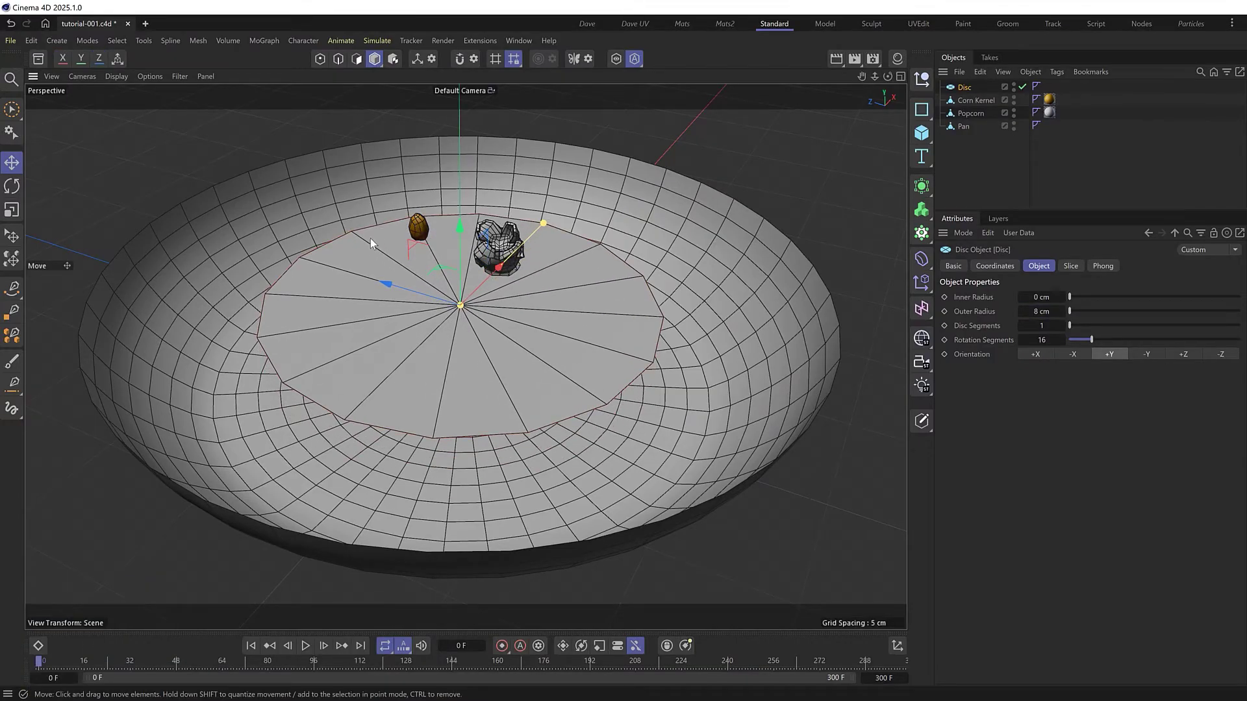
# Wrap the Corn Kernel in a Cloner using the 'cloner' command
pyautogui.click(972, 99)
pyautogui.hotkey('shift', 'c')
pyautogui.write('cloner')
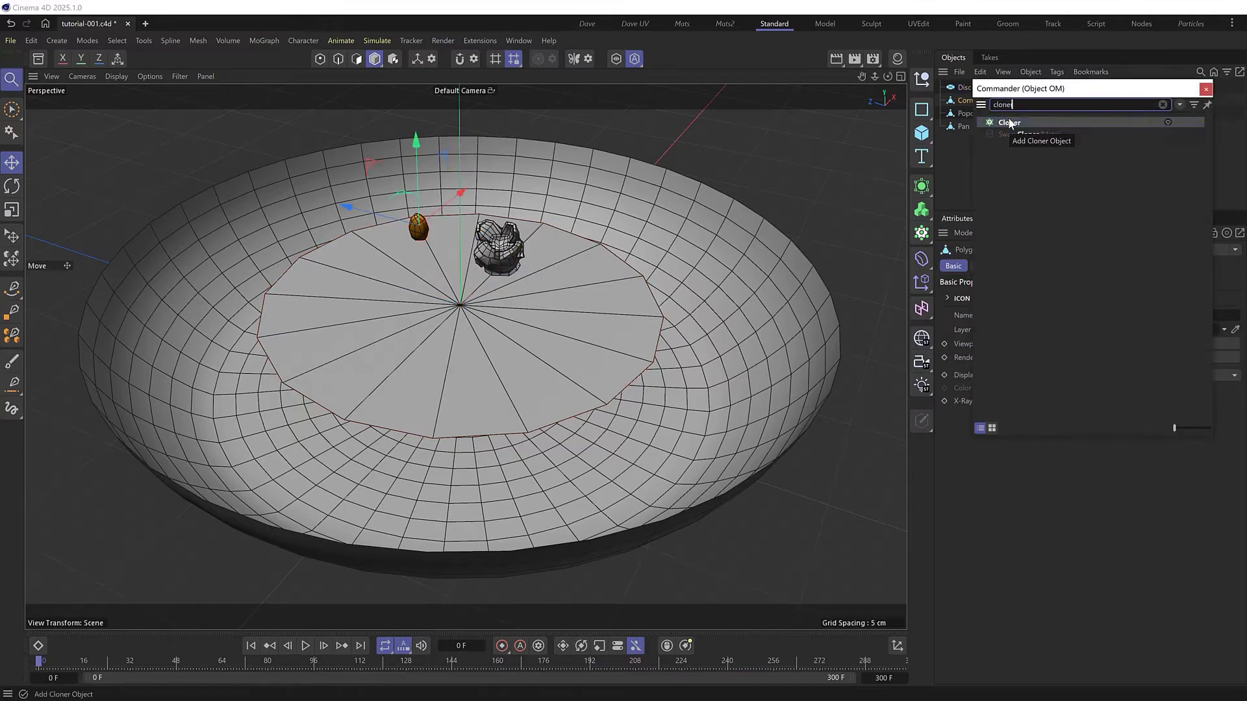
pyautogui.click(1010, 123)
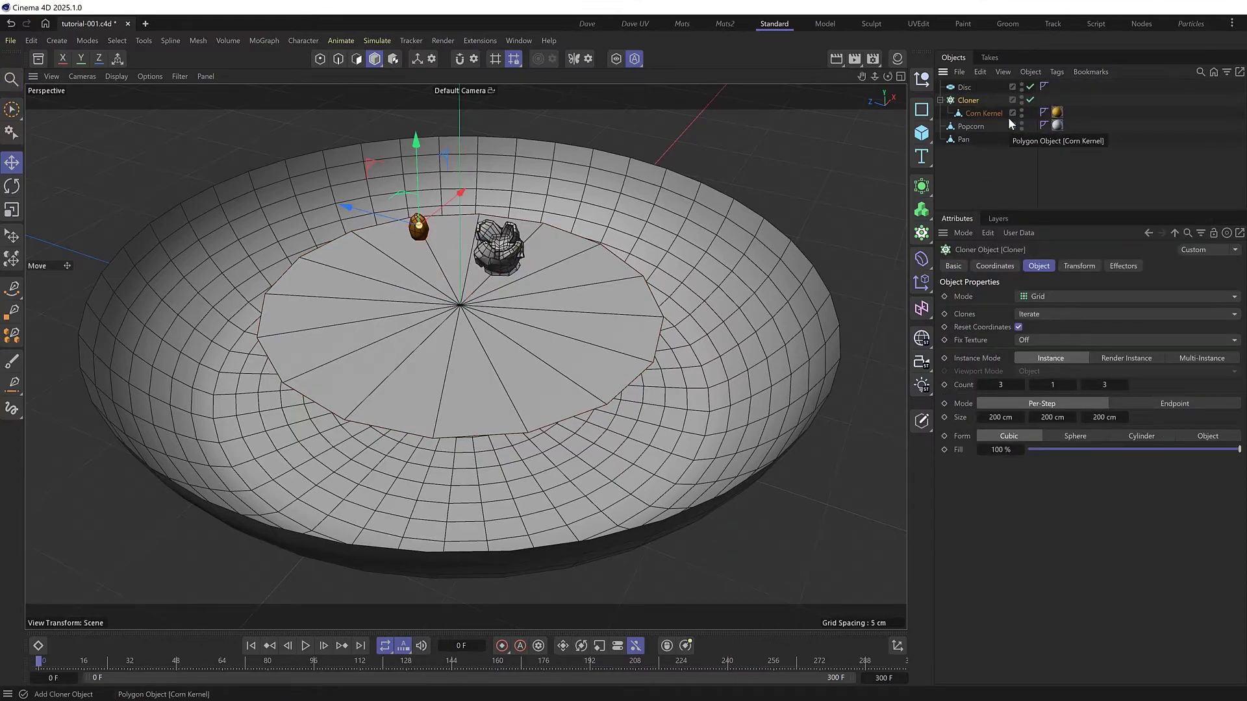
# Set the Cloner to Object mode on the Disc with Count 50, then hide the Disc
pyautogui.click(1039, 296)
pyautogui.click(1039, 306)
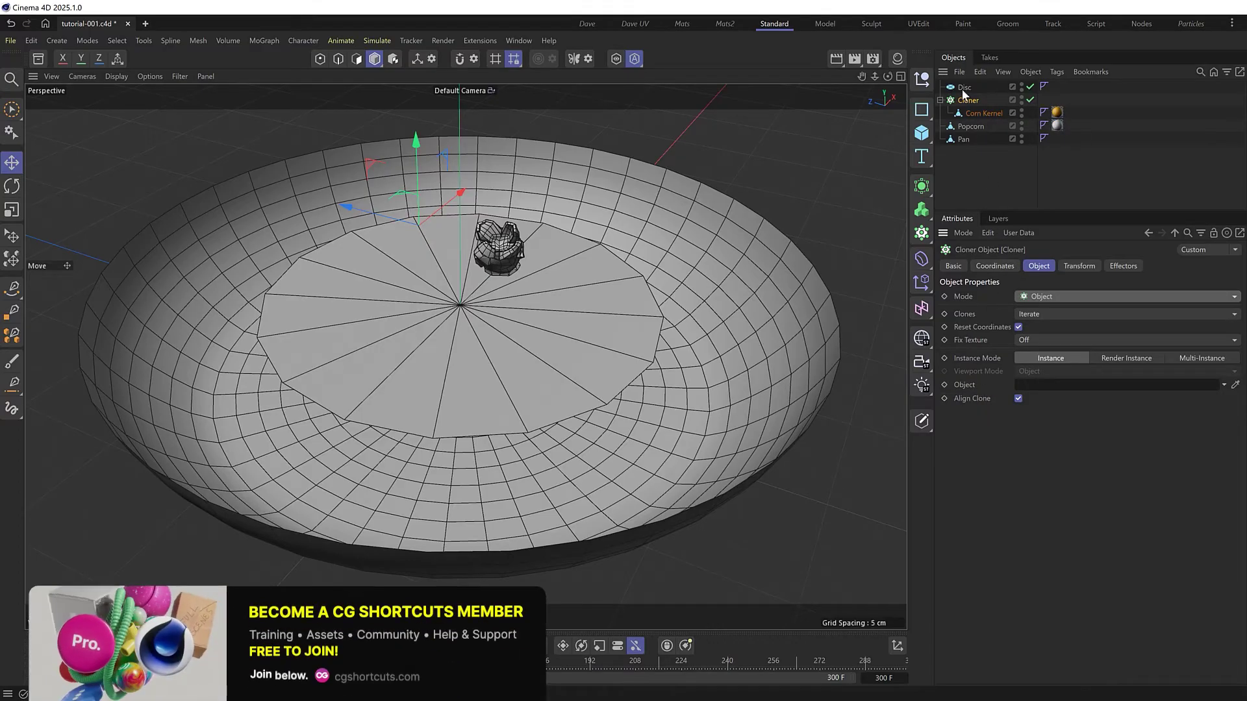
pyautogui.moveTo(961, 89); pyautogui.dragTo(1035, 388)
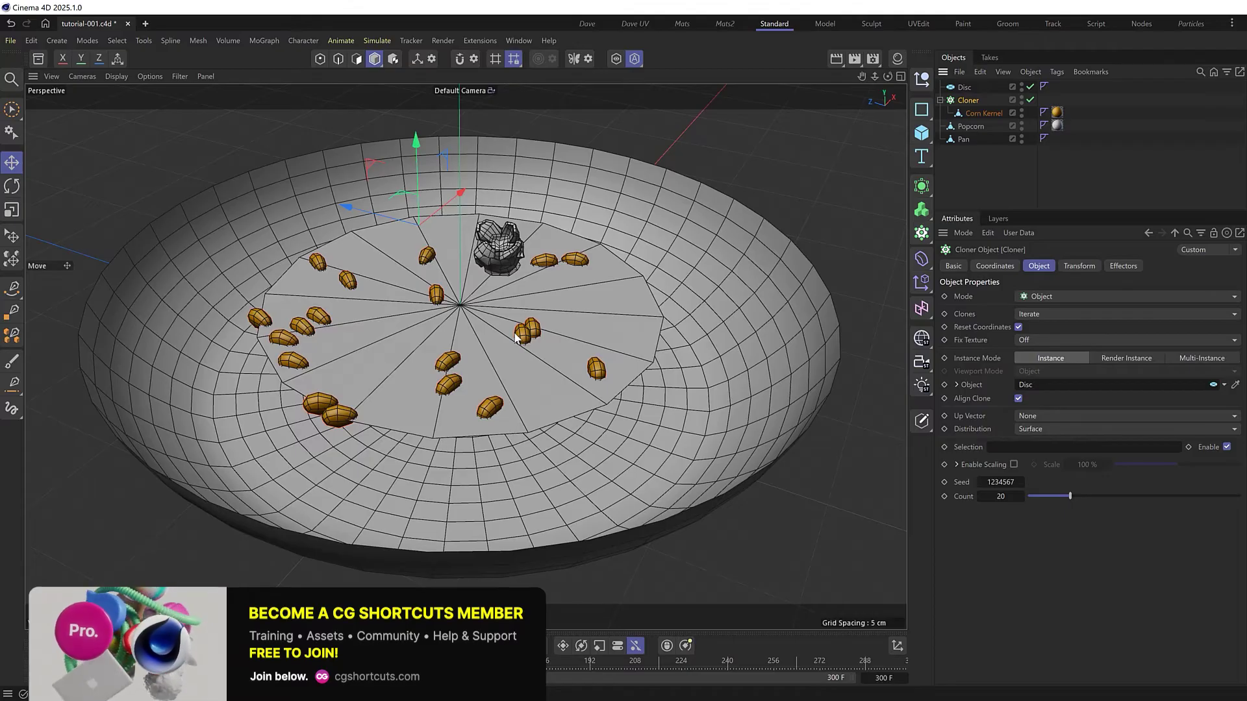
pyautogui.click(1000, 496)
pyautogui.moveTo(1000, 496); pyautogui.dragTo(1000, 496)
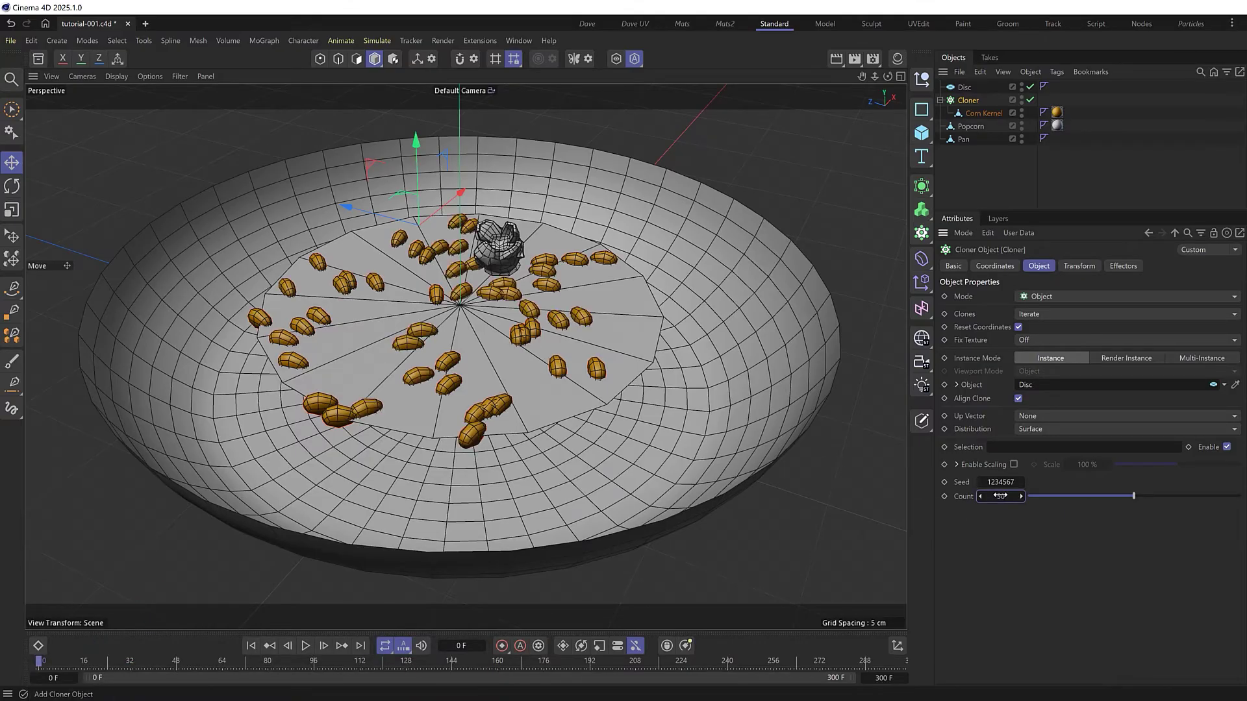
pyautogui.click(1021, 86)
pyautogui.click(1021, 87)
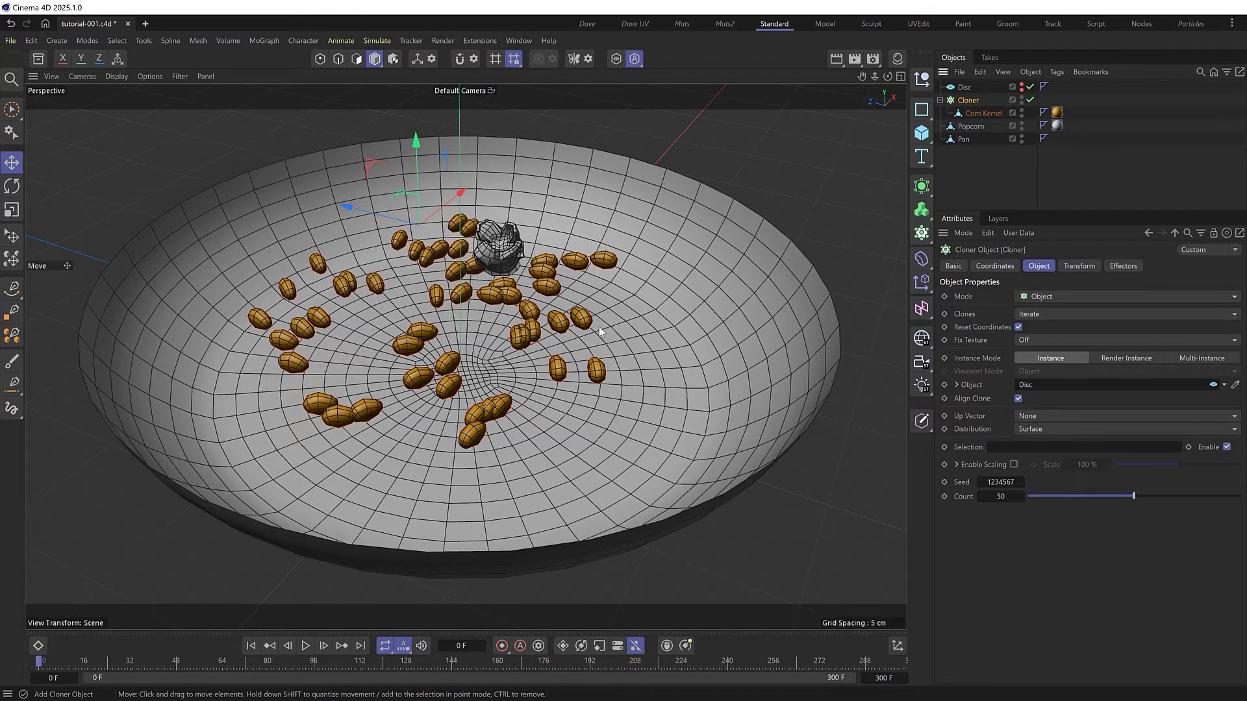
# Add a Random effector with Position off and Rotation on at H 160°, P 194°, B 192°
pyautogui.hotkey('shift', 'c')
pyautogui.write('random')
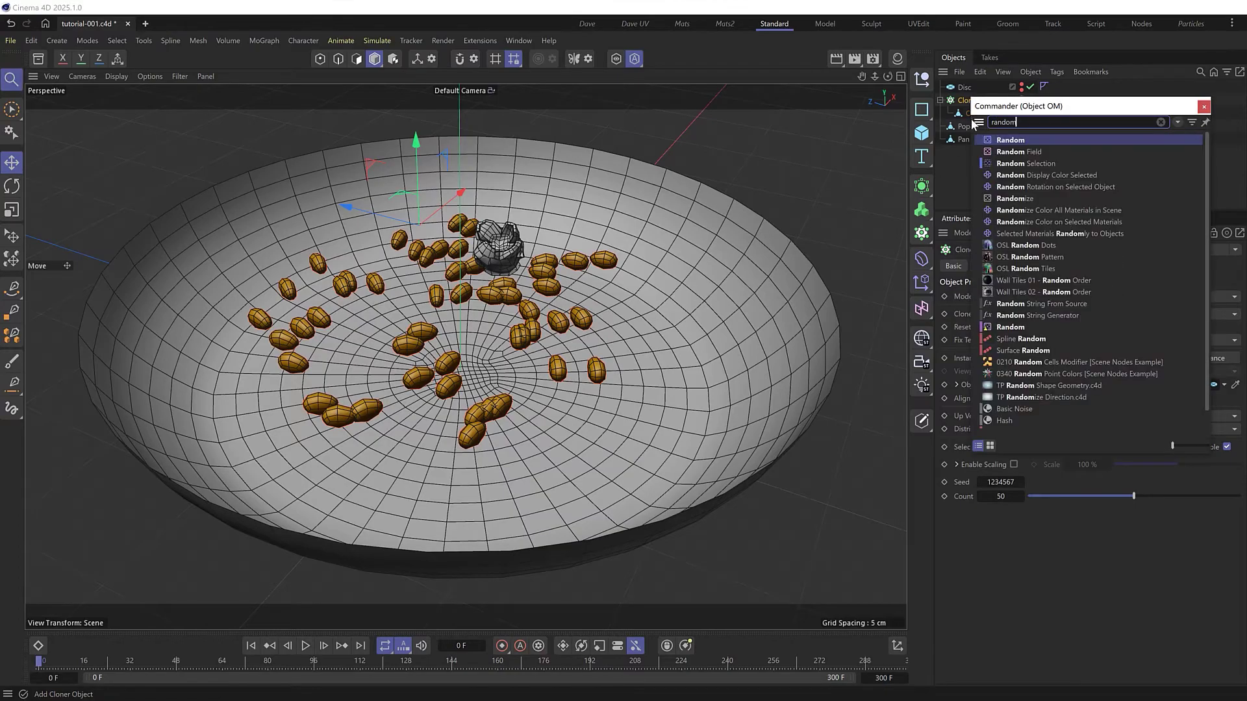
pyautogui.click(1017, 139)
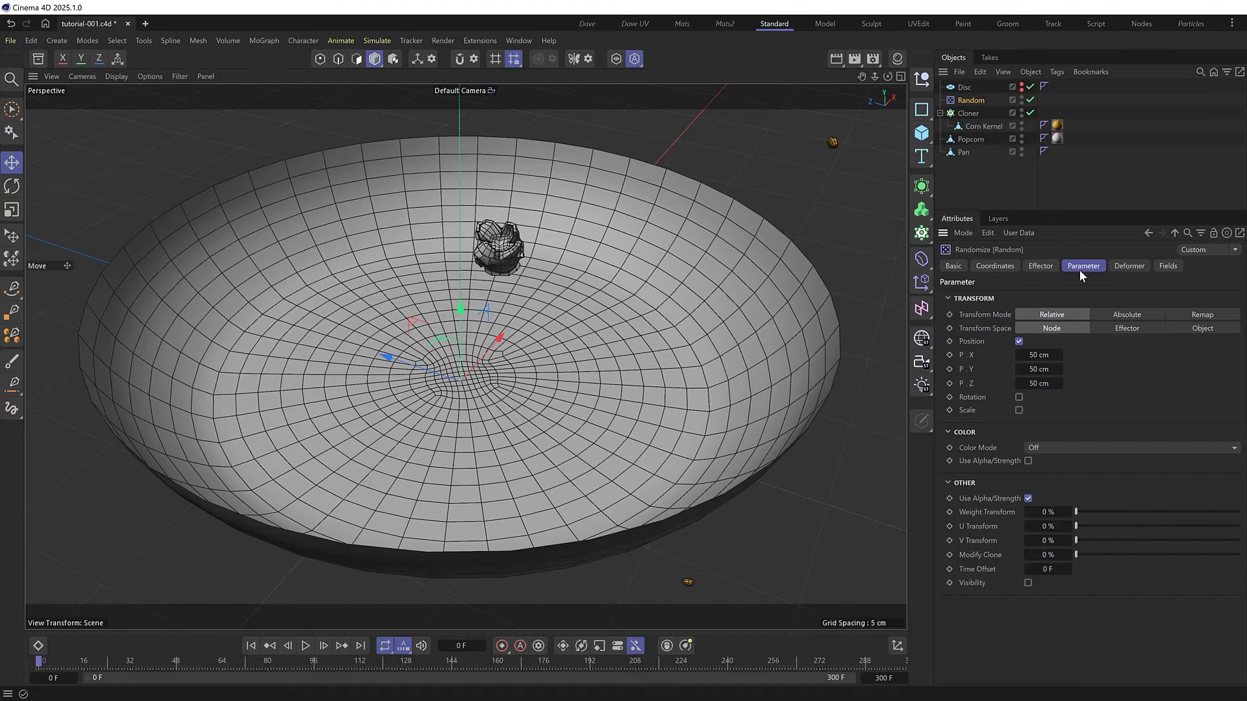
pyautogui.click(1019, 342)
pyautogui.click(1019, 354)
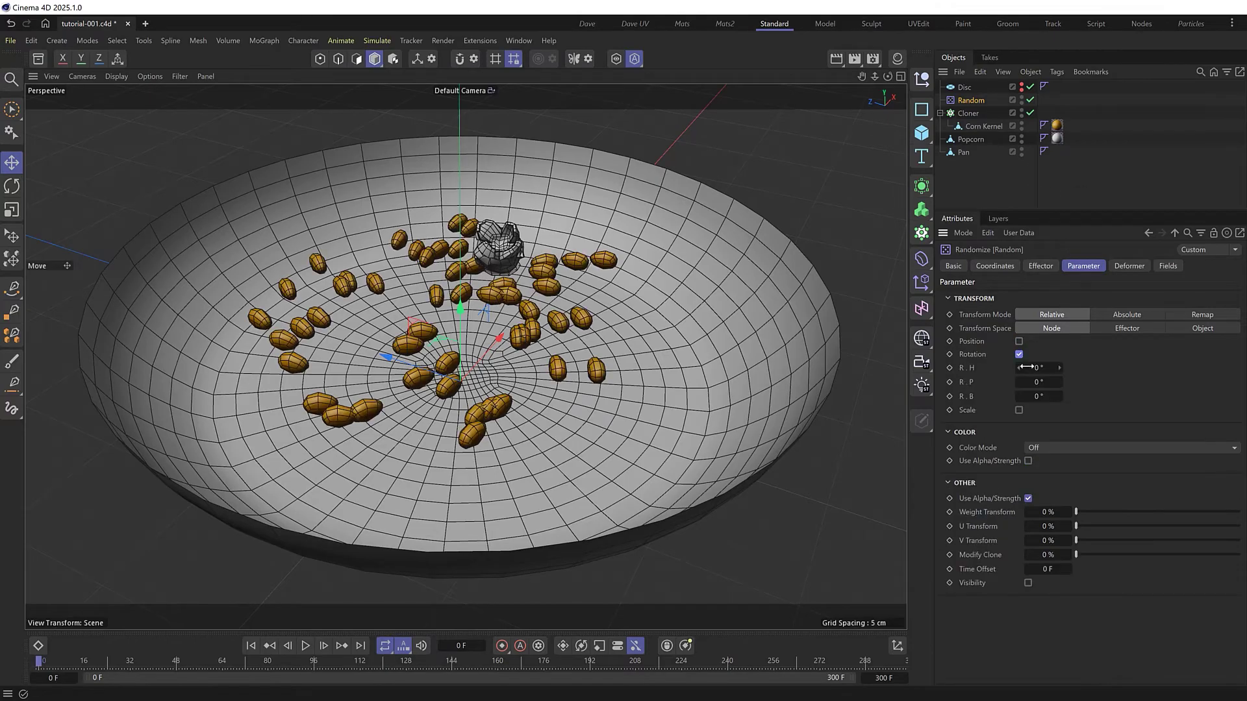
pyautogui.moveTo(1059, 368); pyautogui.dragTo(1156, 382)
pyautogui.moveTo(1059, 396); pyautogui.dragTo(1156, 396)
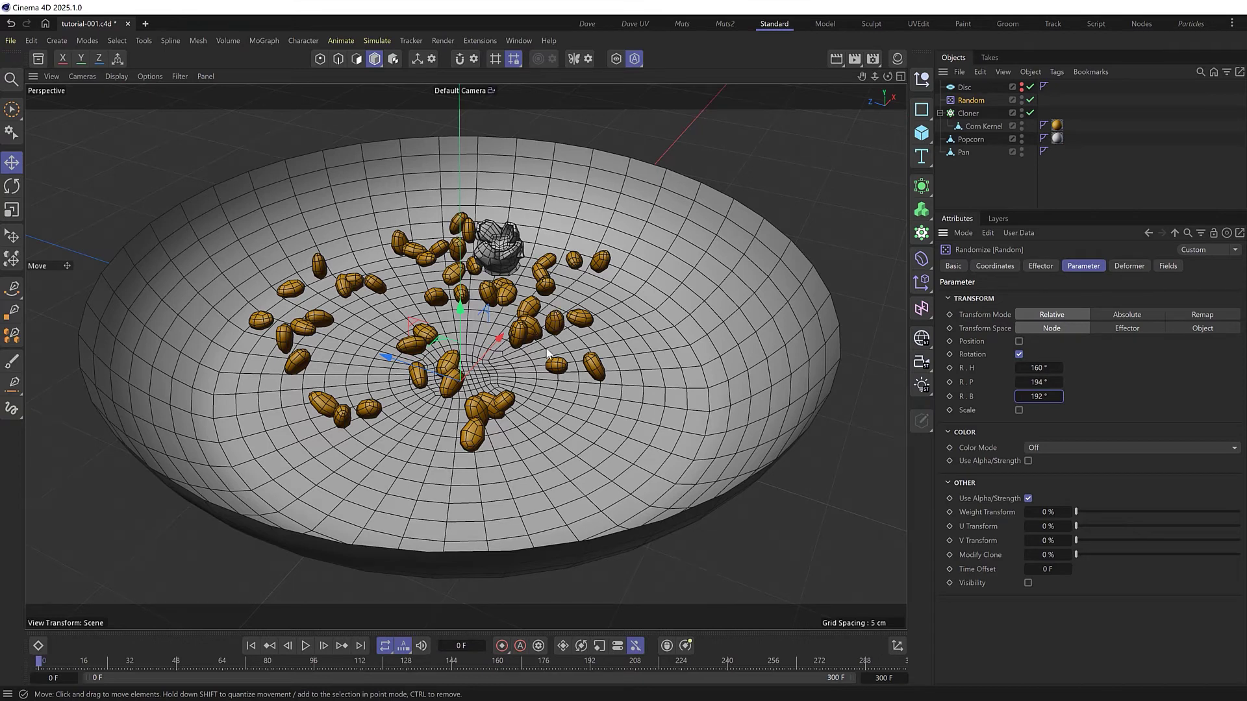
# Give the Cloner a Push Apart effector and set its Radius to 1 cm
pyautogui.click(967, 113)
pyautogui.hotkey('shift', 'c')
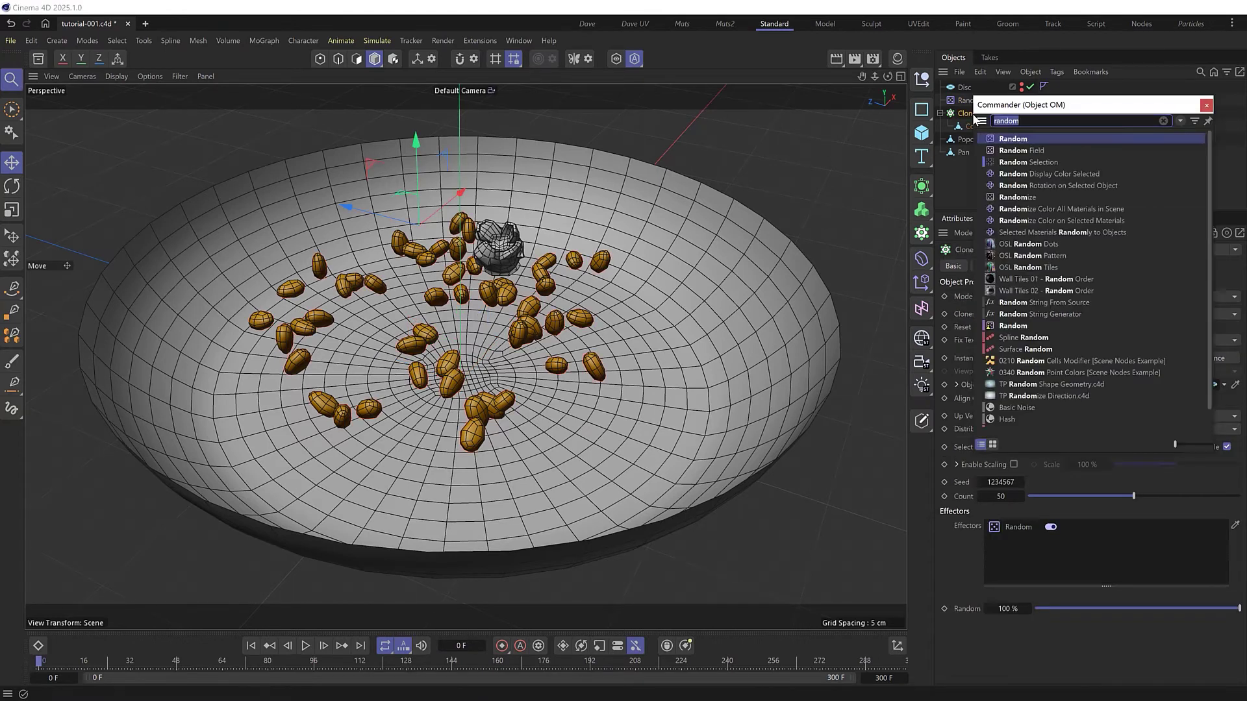
pyautogui.write('push')
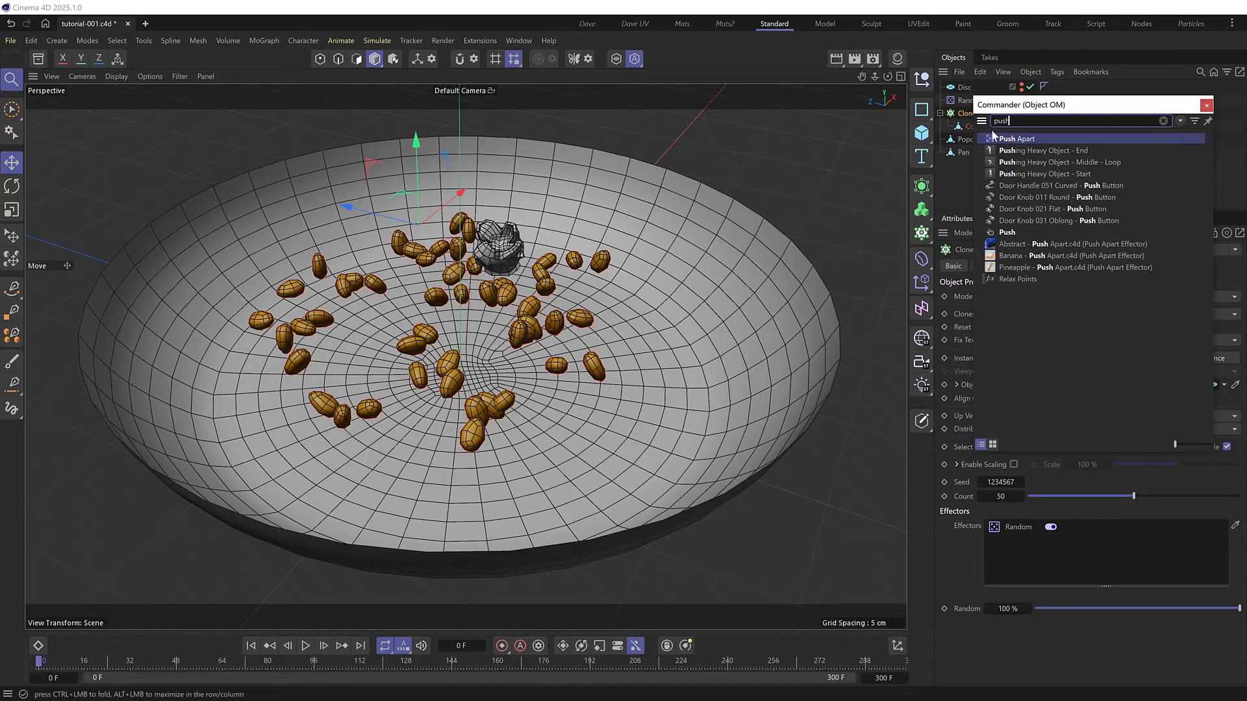
pyautogui.click(1014, 138)
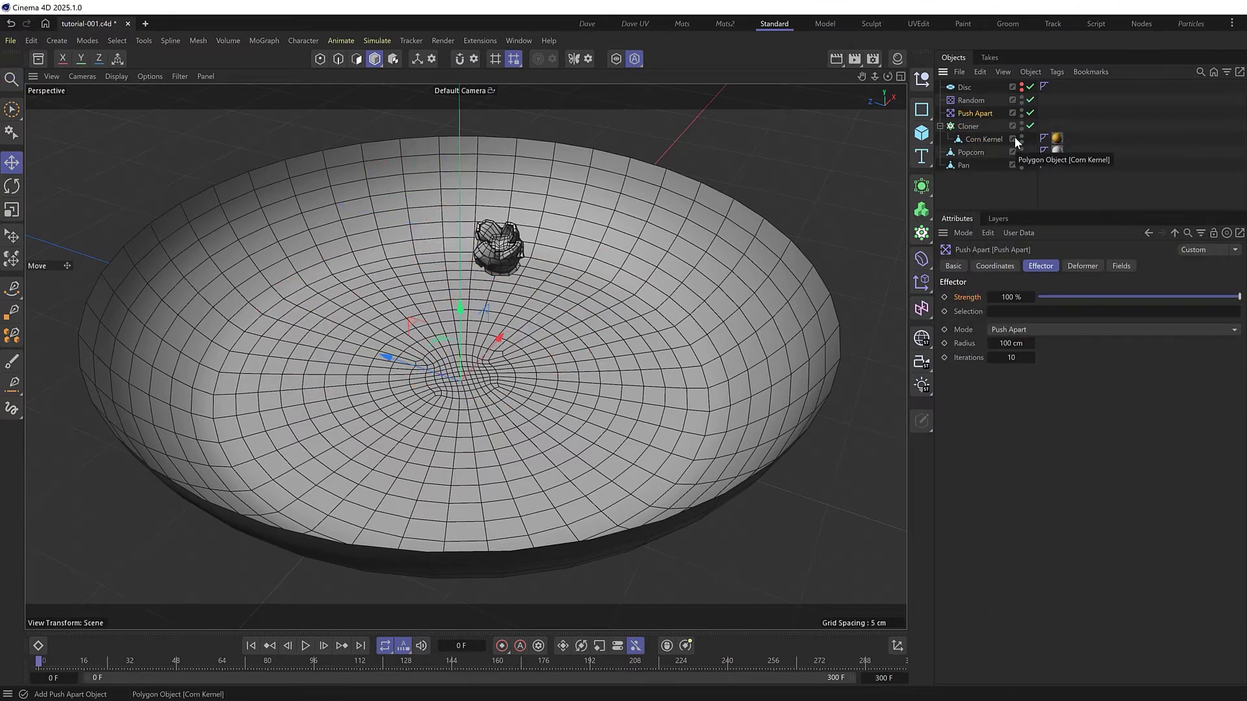
pyautogui.doubleClick(1005, 343)
pyautogui.write('5')
pyautogui.press('Return')
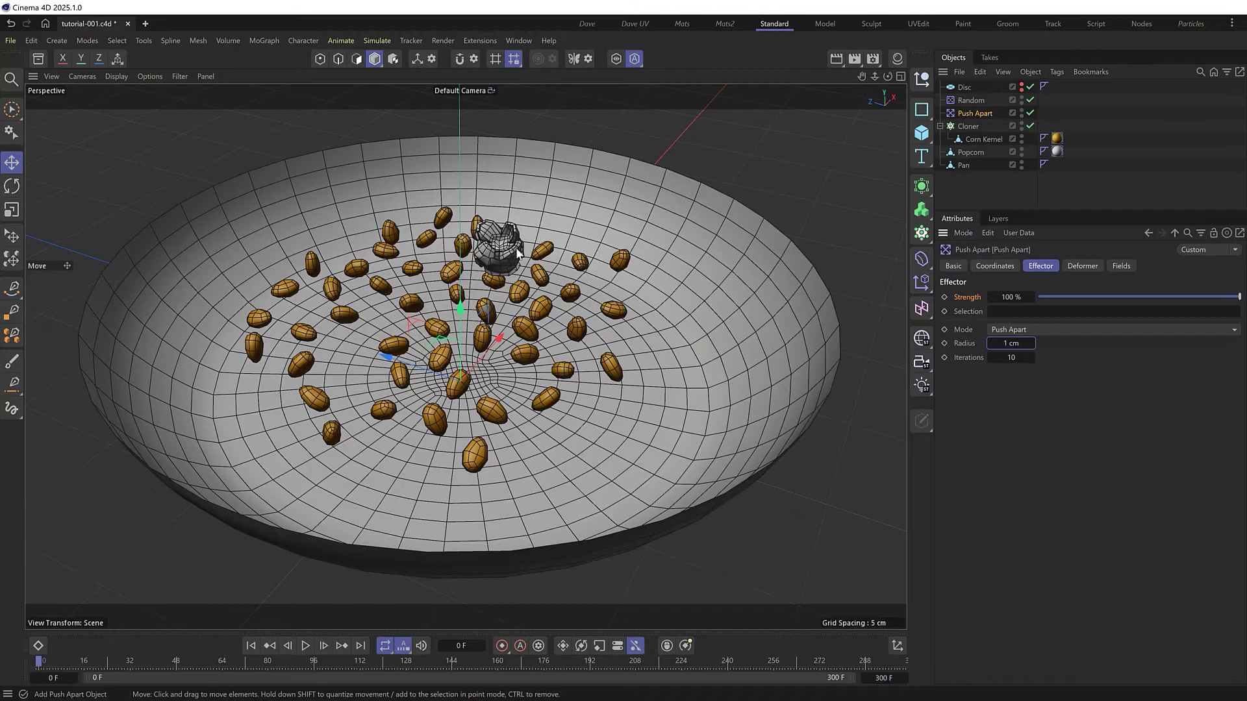
# Add a Plain effector with Position off, and place Popcorn inside the Cloner after Corn Kernel
pyautogui.click(969, 128)
pyautogui.hotkey('shift', 'c')
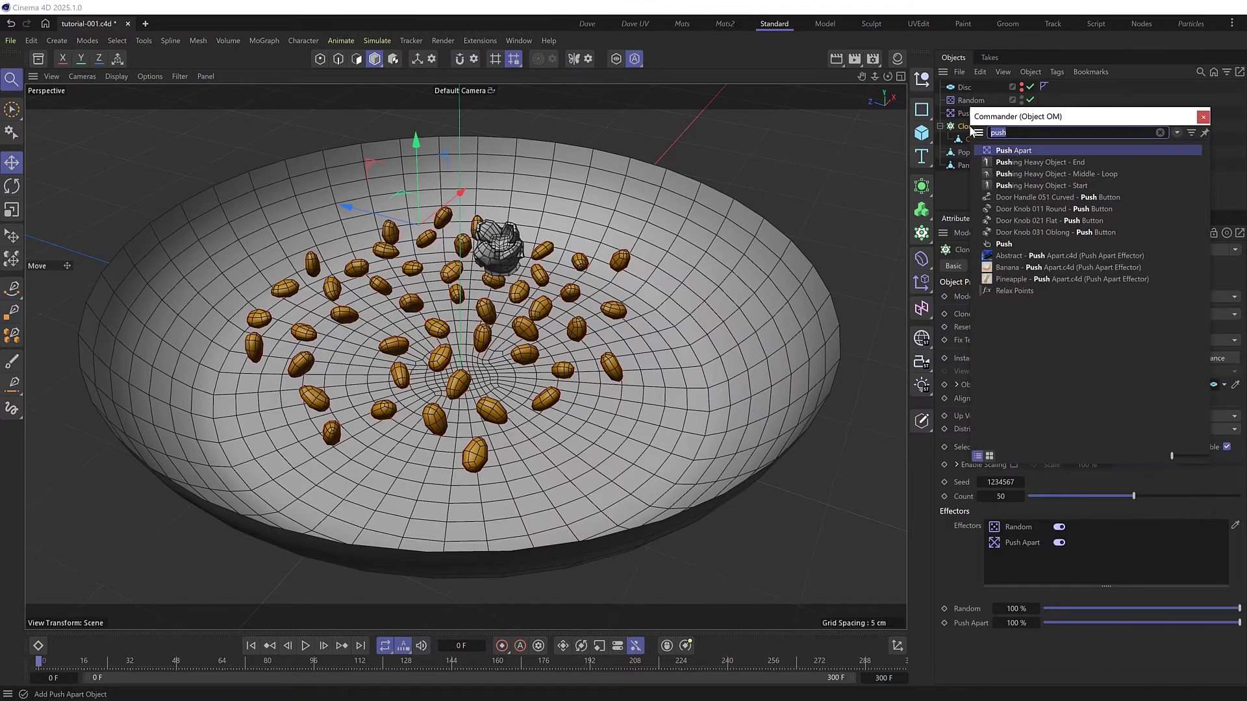
pyautogui.write('plain')
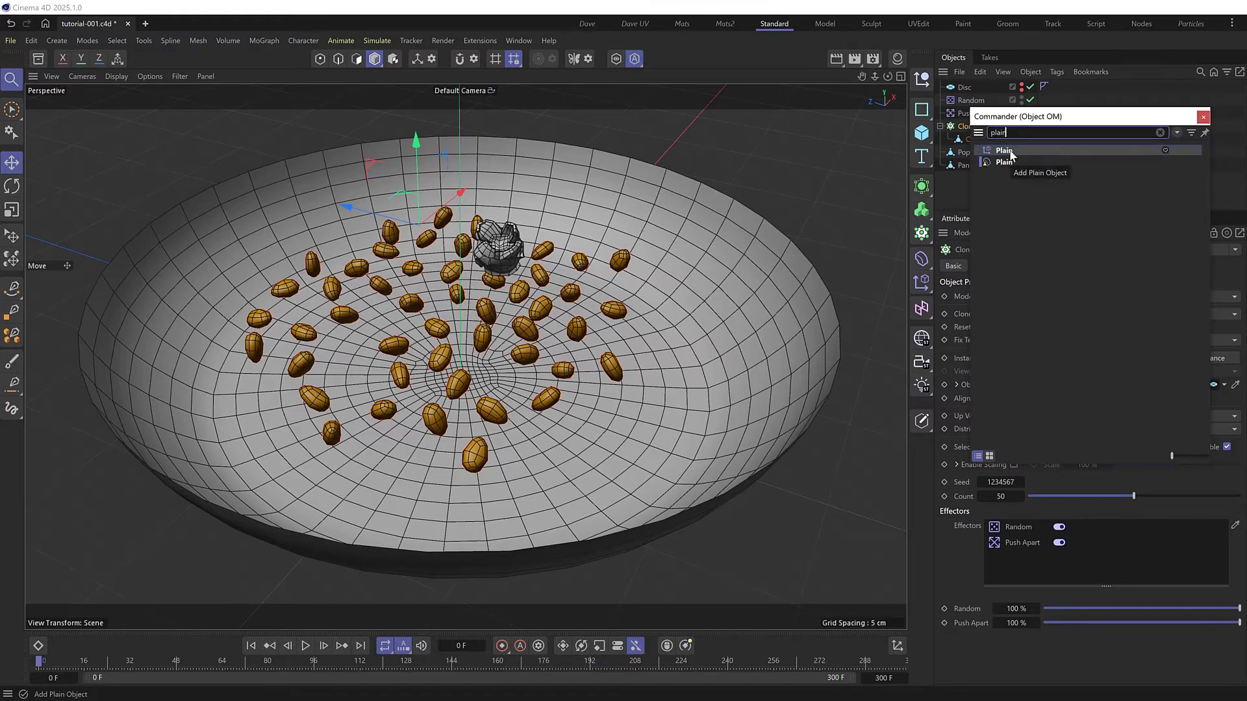
pyautogui.click(1010, 151)
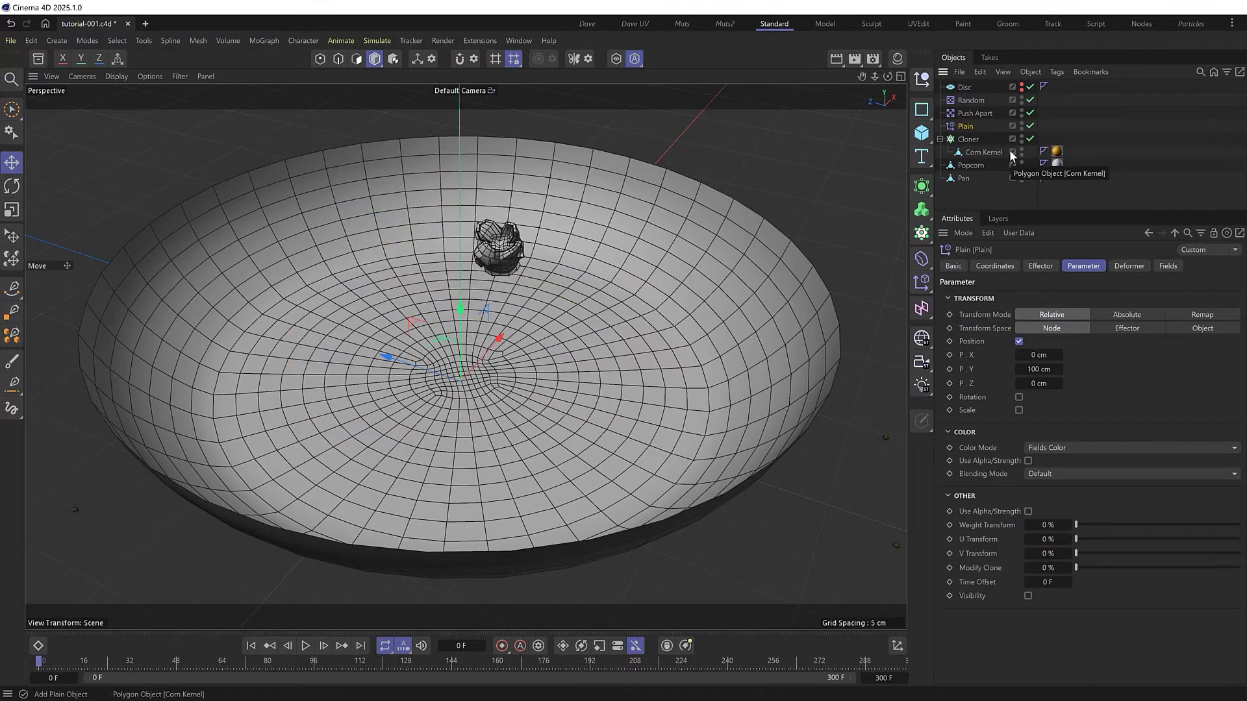
pyautogui.click(1019, 341)
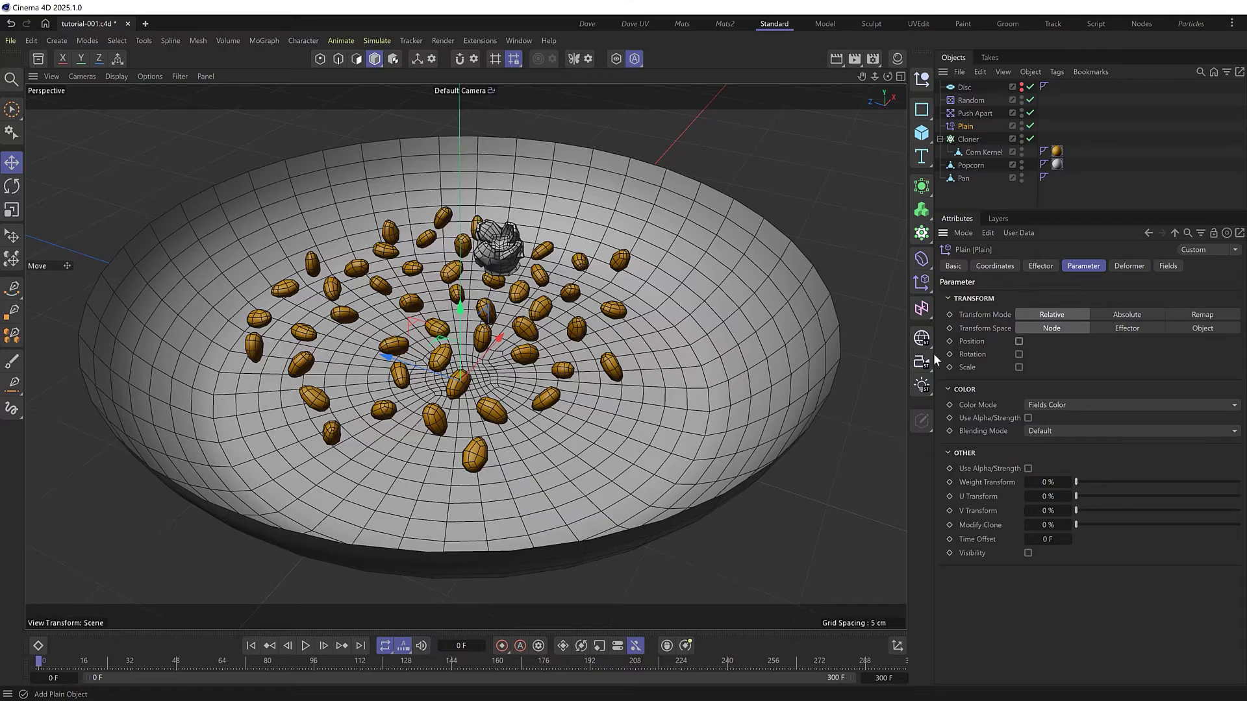
pyautogui.click(967, 165)
pyautogui.moveTo(977, 159); pyautogui.dragTo(975, 157)
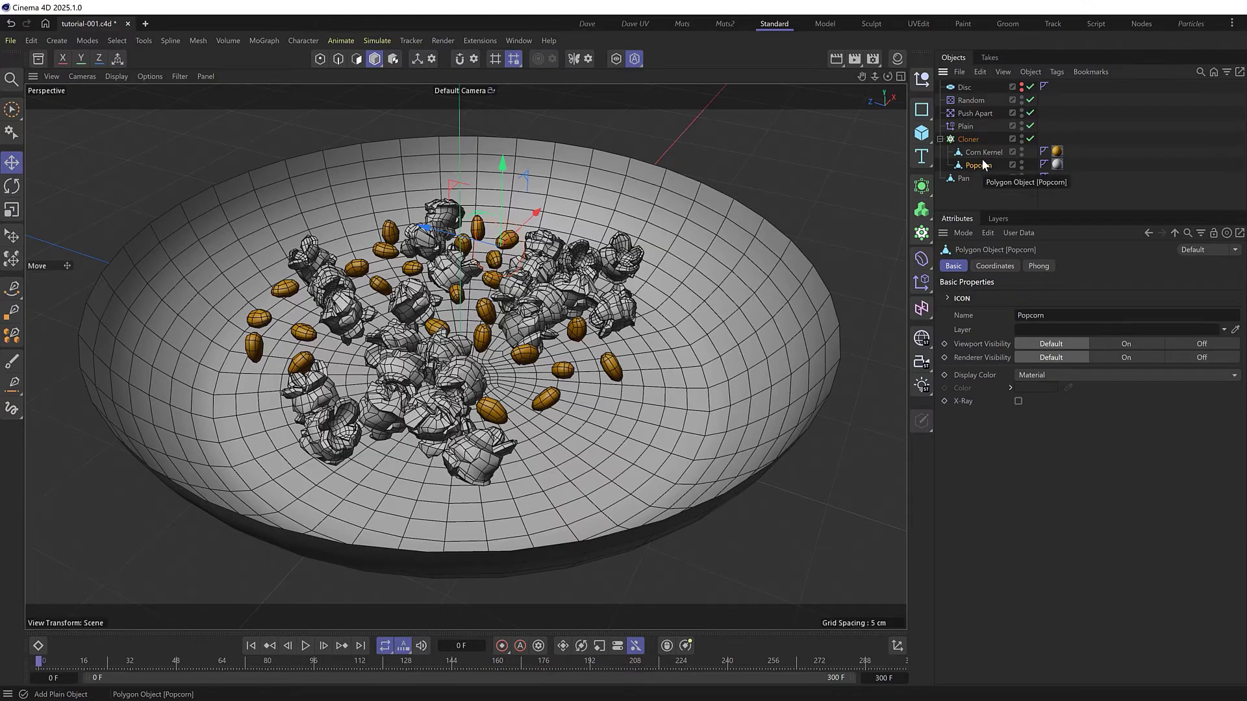
# Move Popcorn above Corn Kernel and raise the Plain effector's Modify Clone to 100%
pyautogui.click(966, 127)
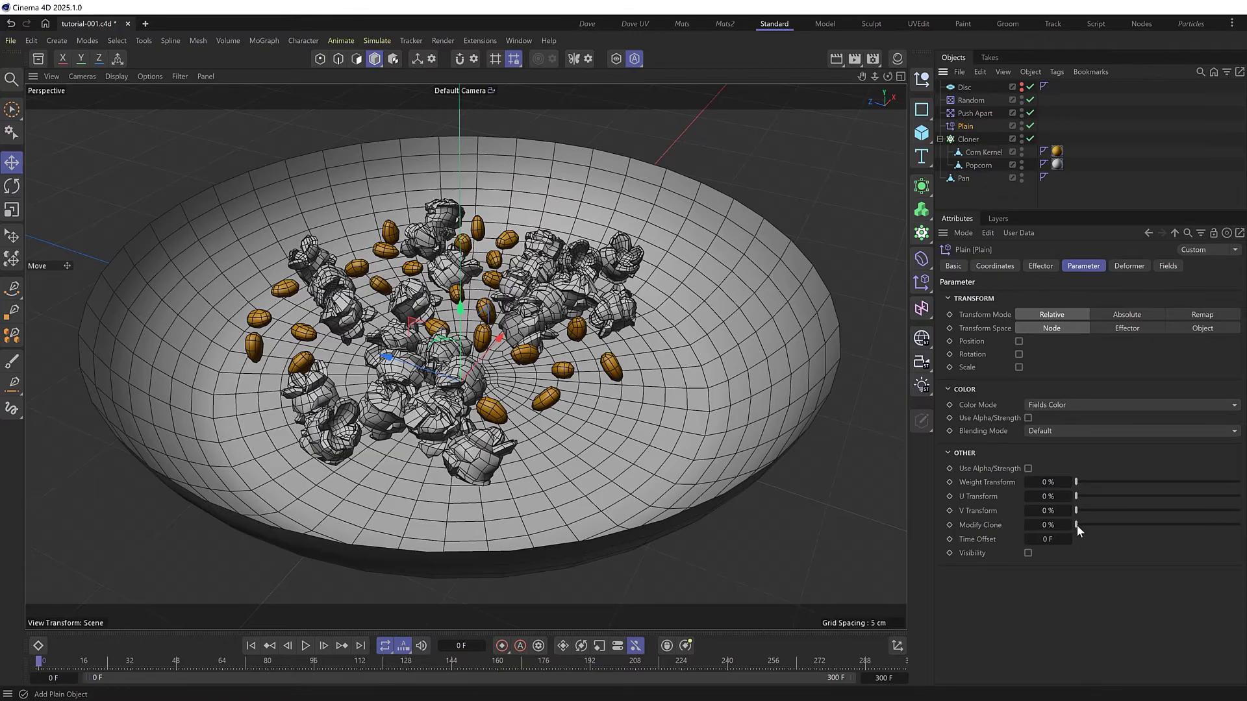
pyautogui.moveTo(1076, 524); pyautogui.dragTo(1079, 525)
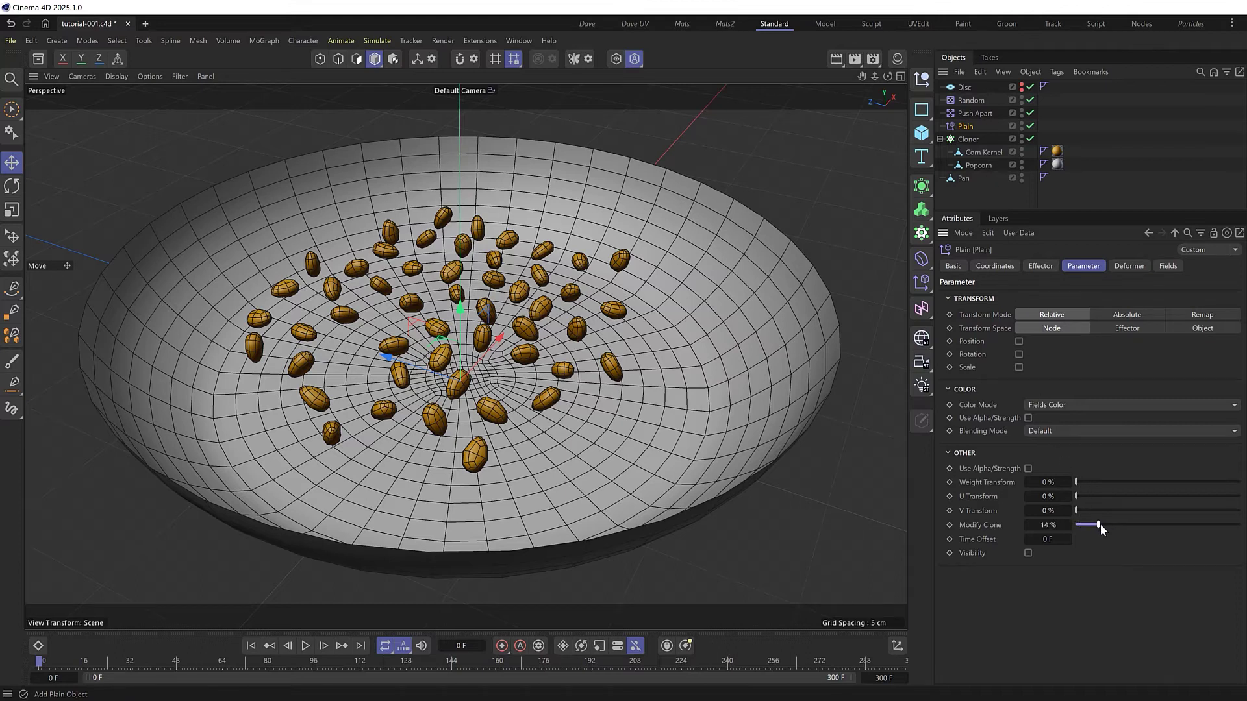
pyautogui.moveTo(1147, 528); pyautogui.dragTo(1167, 527)
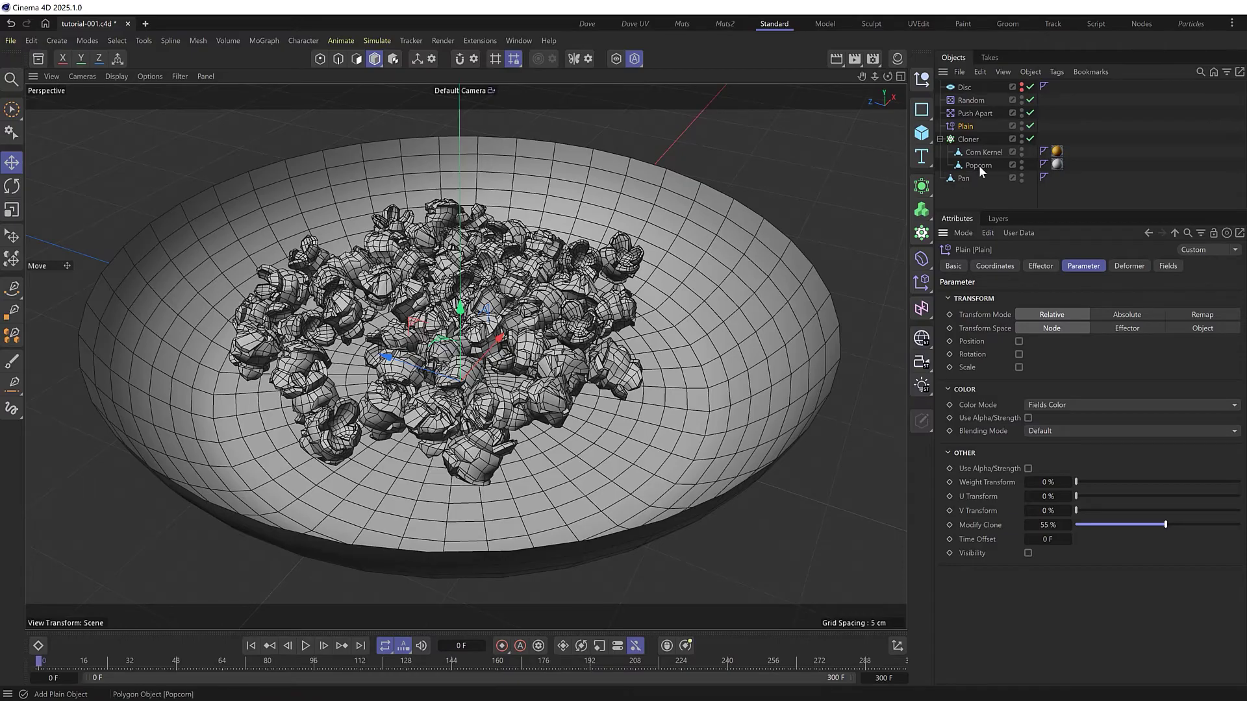
pyautogui.moveTo(980, 165)
pyautogui.mouseDown()
pyautogui.moveTo(981, 149)
pyautogui.moveTo(982, 171)
pyautogui.mouseUp()
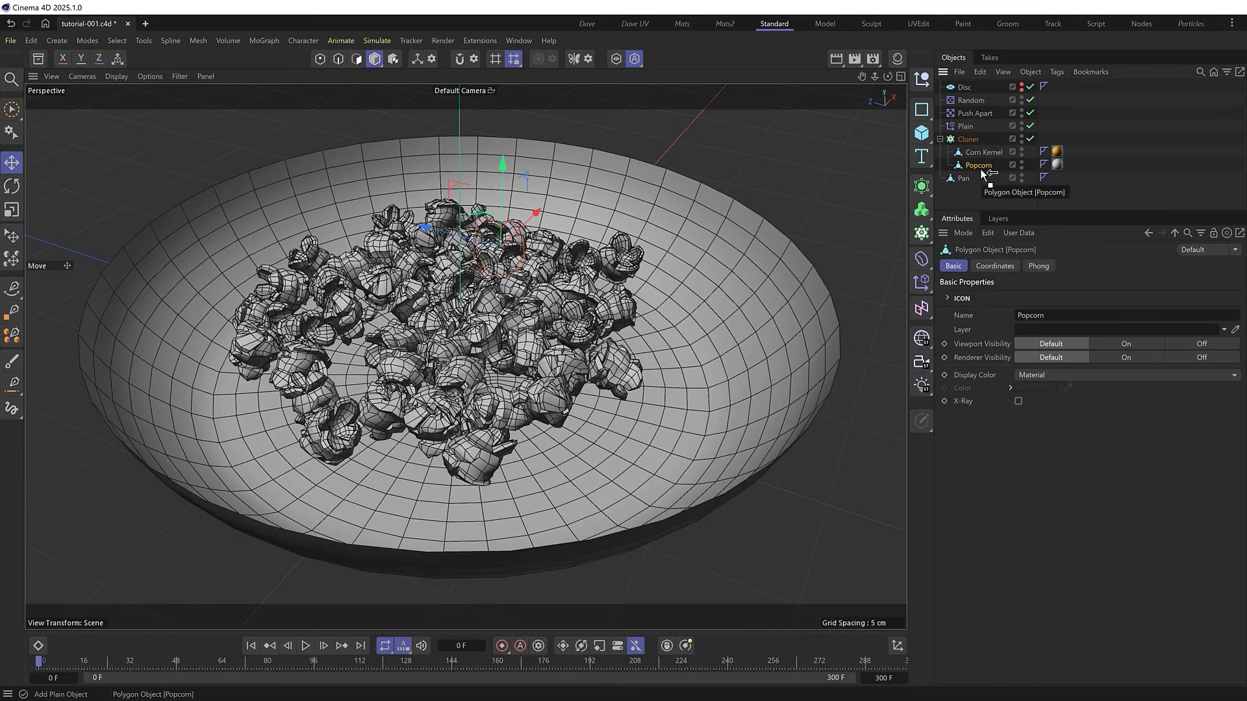
pyautogui.click(965, 126)
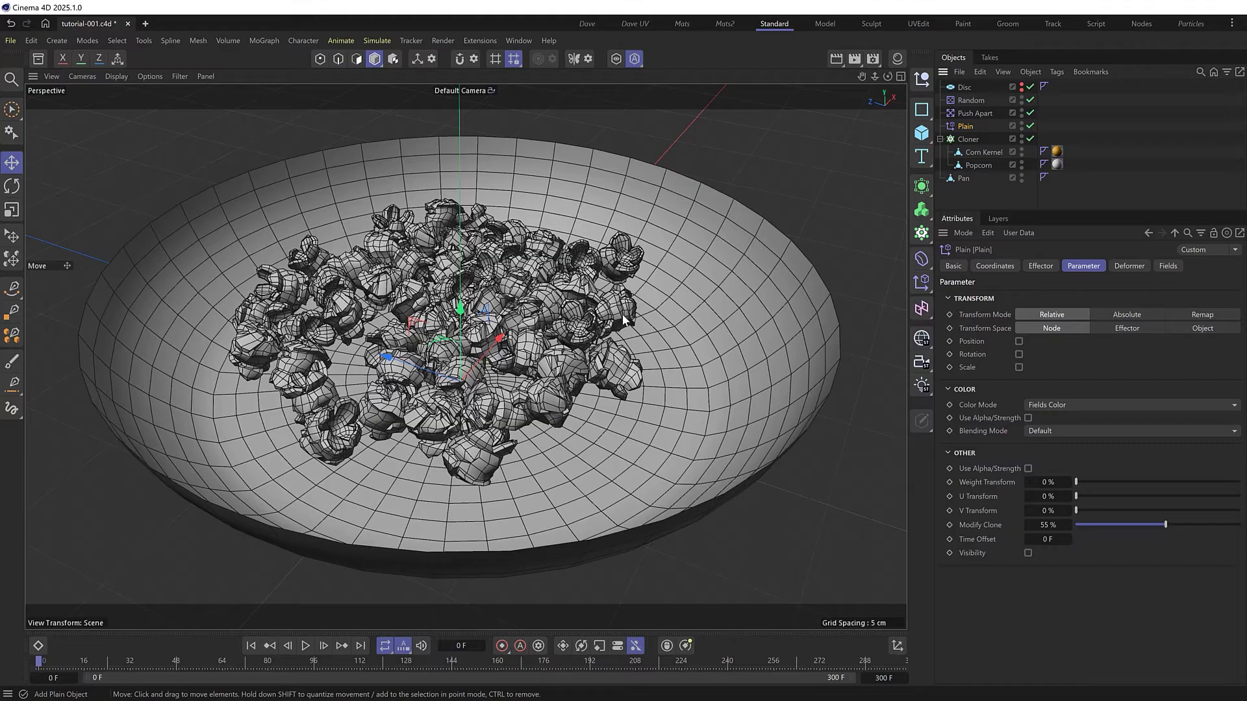
pyautogui.moveTo(1167, 525); pyautogui.dragTo(1239, 524)
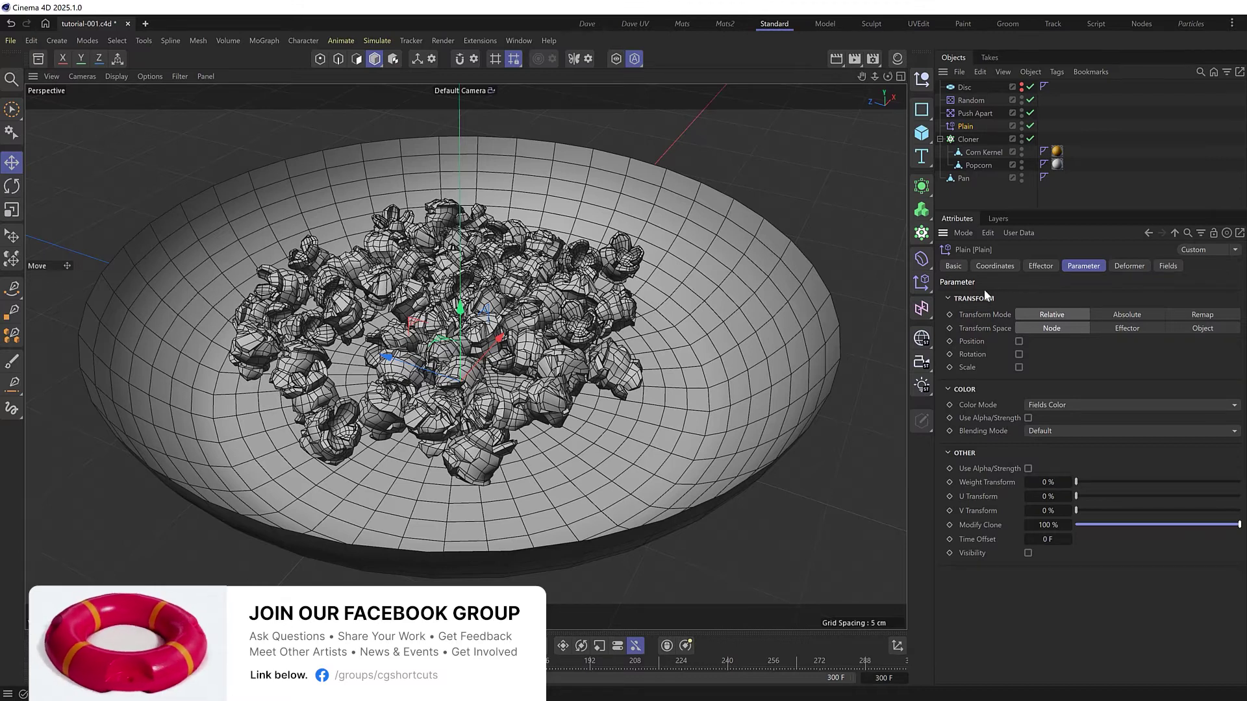
# Add a Random Field to the Plain effector, change its seed, and set Scale to 4.01%
pyautogui.click(1173, 267)
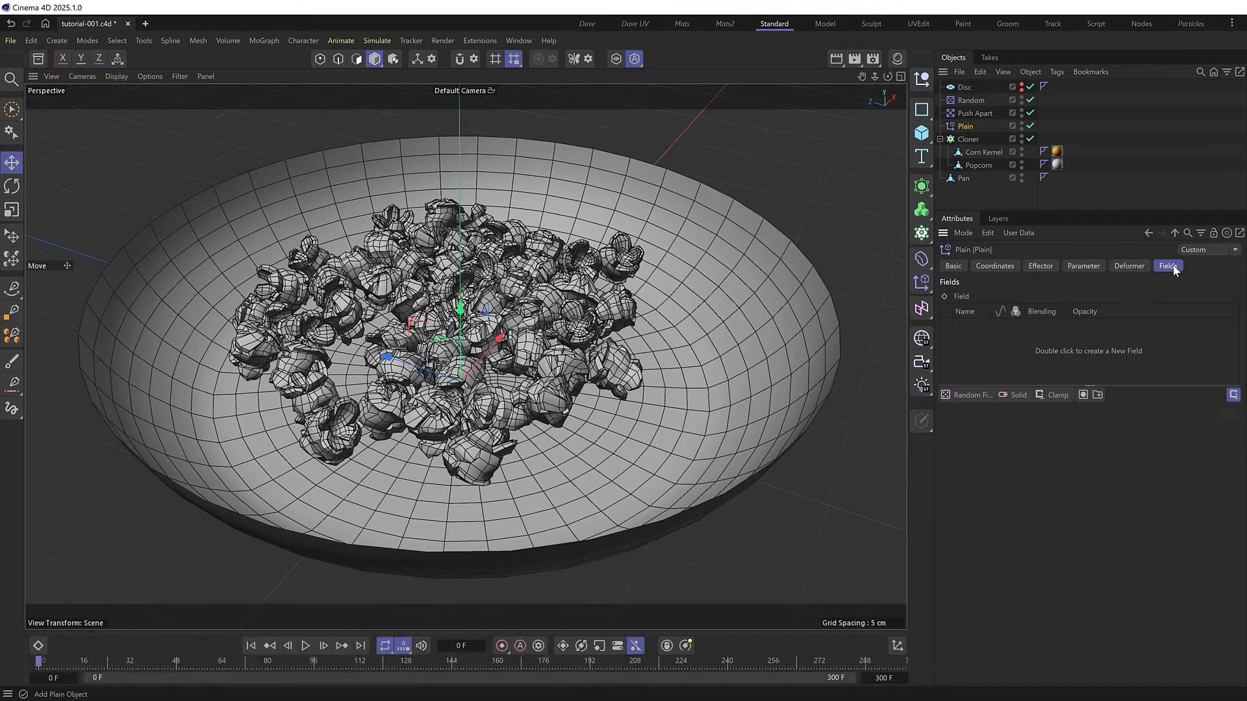
pyautogui.click(970, 395)
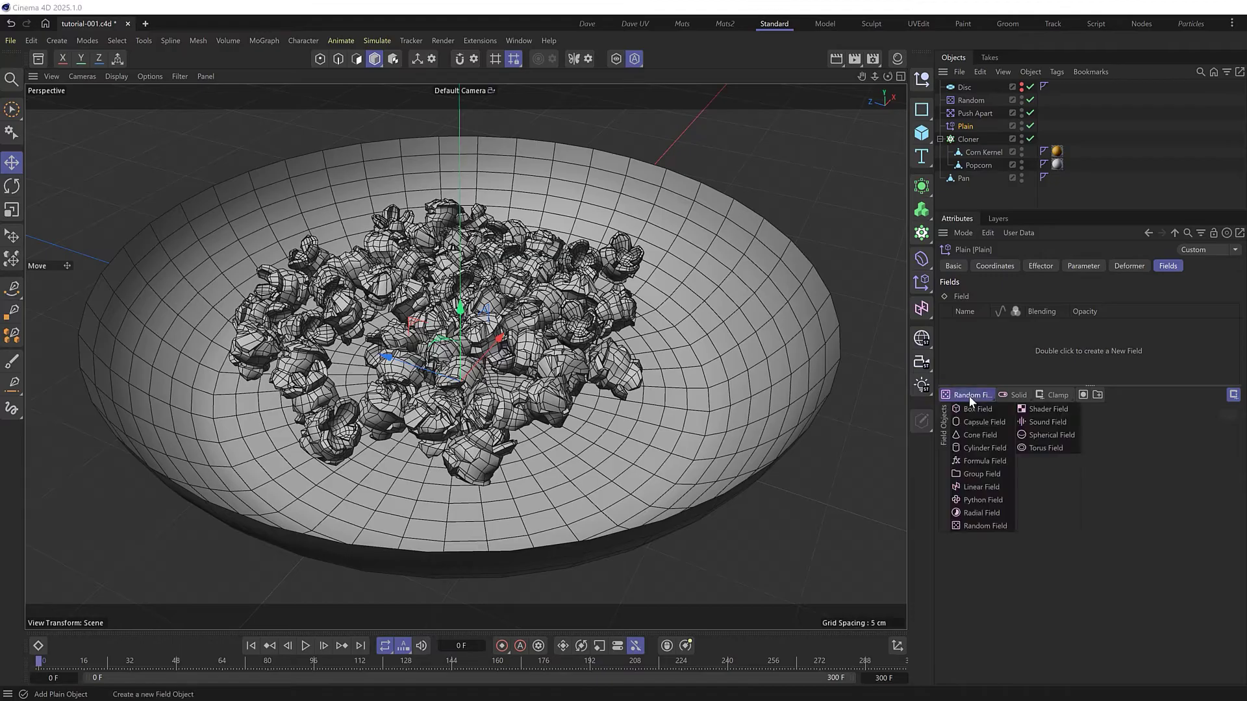
pyautogui.click(985, 525)
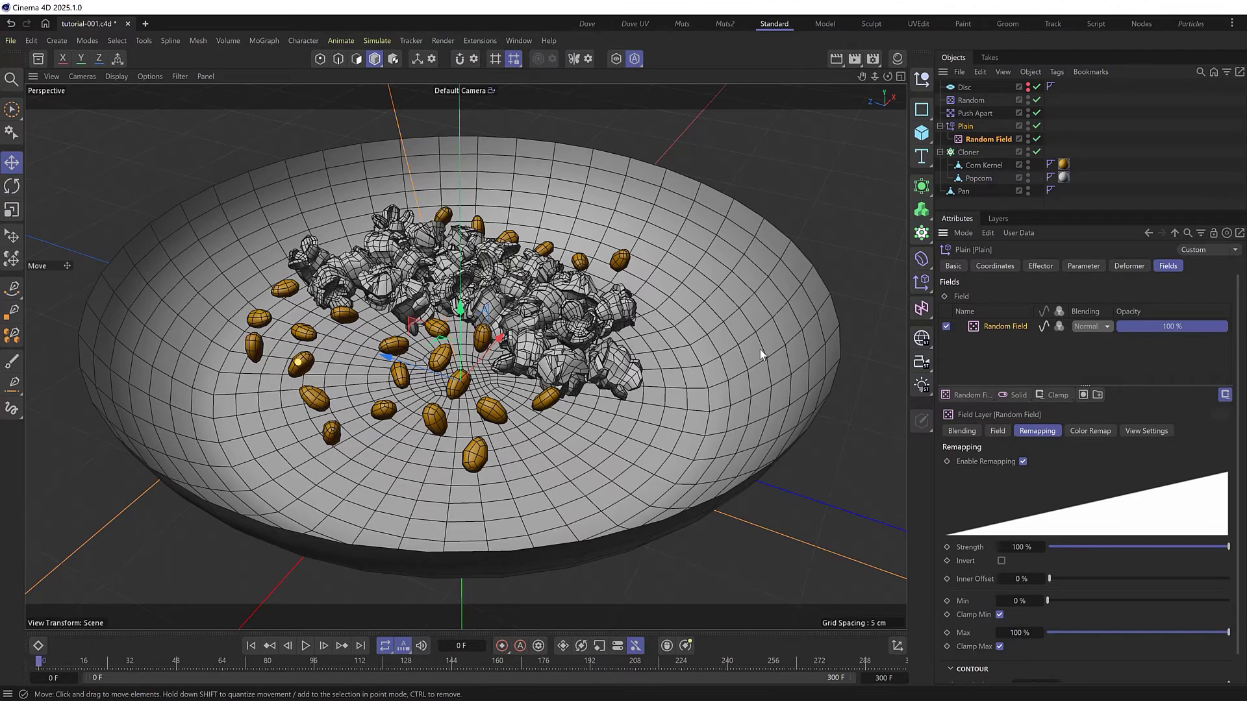
pyautogui.click(1000, 431)
pyautogui.moveTo(1098, 475)
pyautogui.mouseDown()
pyautogui.moveTo(1111, 475)
pyautogui.moveTo(1099, 476)
pyautogui.mouseUp()
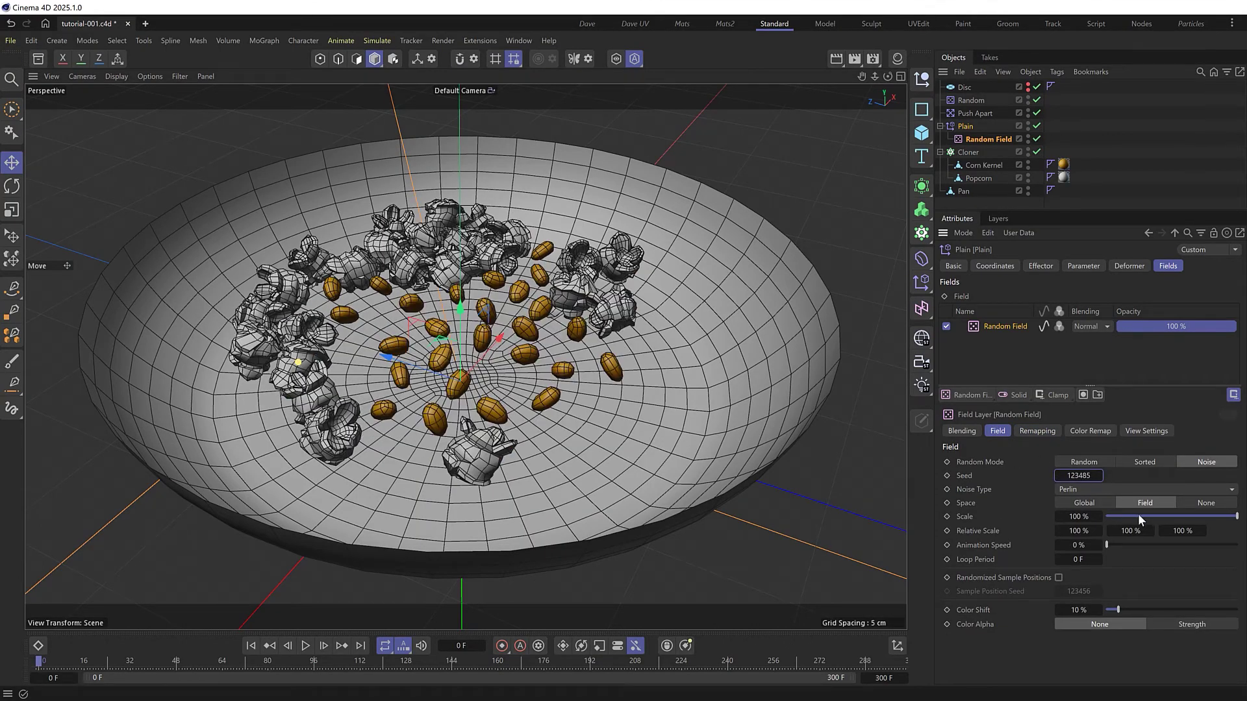
pyautogui.moveTo(1147, 518); pyautogui.dragTo(1110, 517)
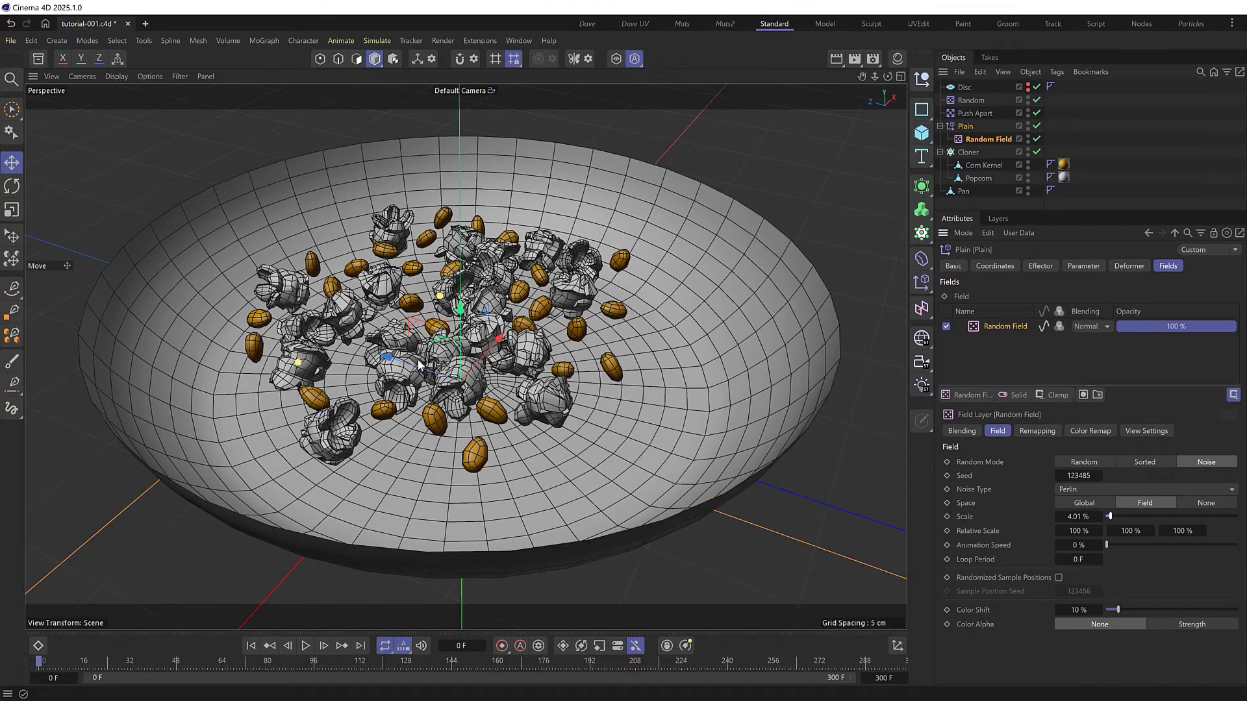
# Adjust the Random Field's remapping Strength to about 59–60% so only kernels remain
pyautogui.click(1039, 431)
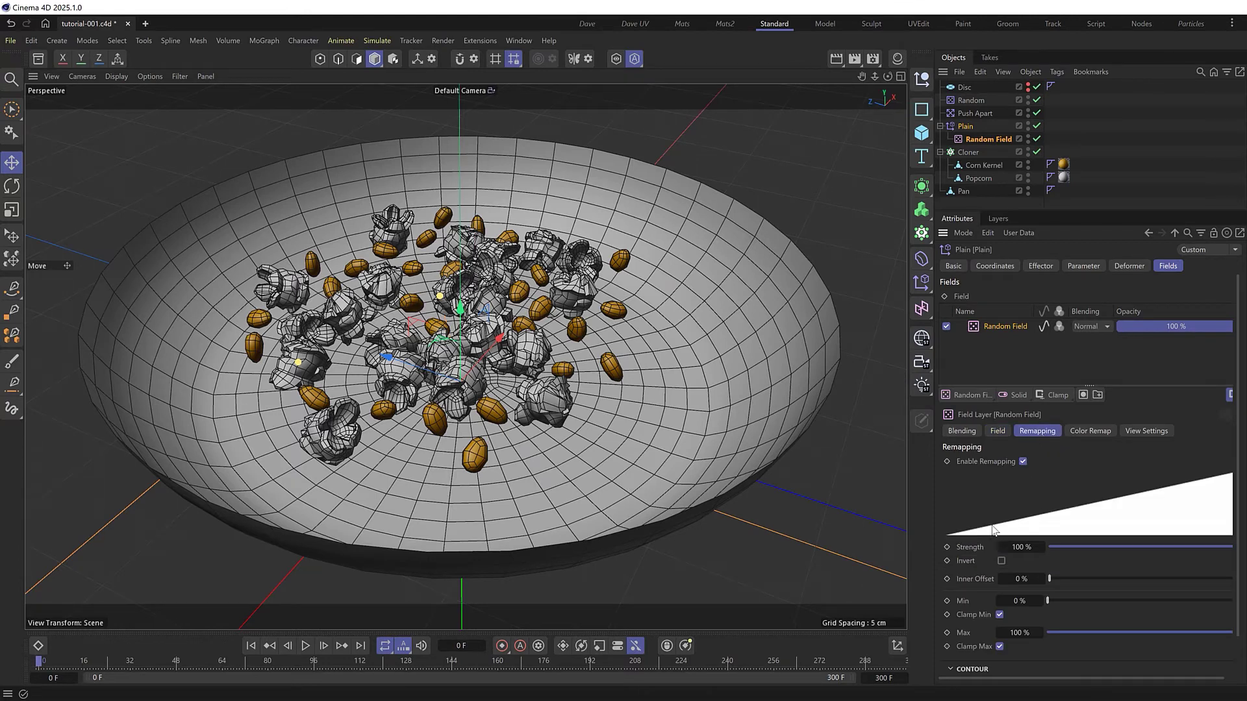
pyautogui.moveTo(1160, 549)
pyautogui.mouseDown()
pyautogui.moveTo(1065, 550)
pyautogui.moveTo(1153, 550)
pyautogui.mouseUp()
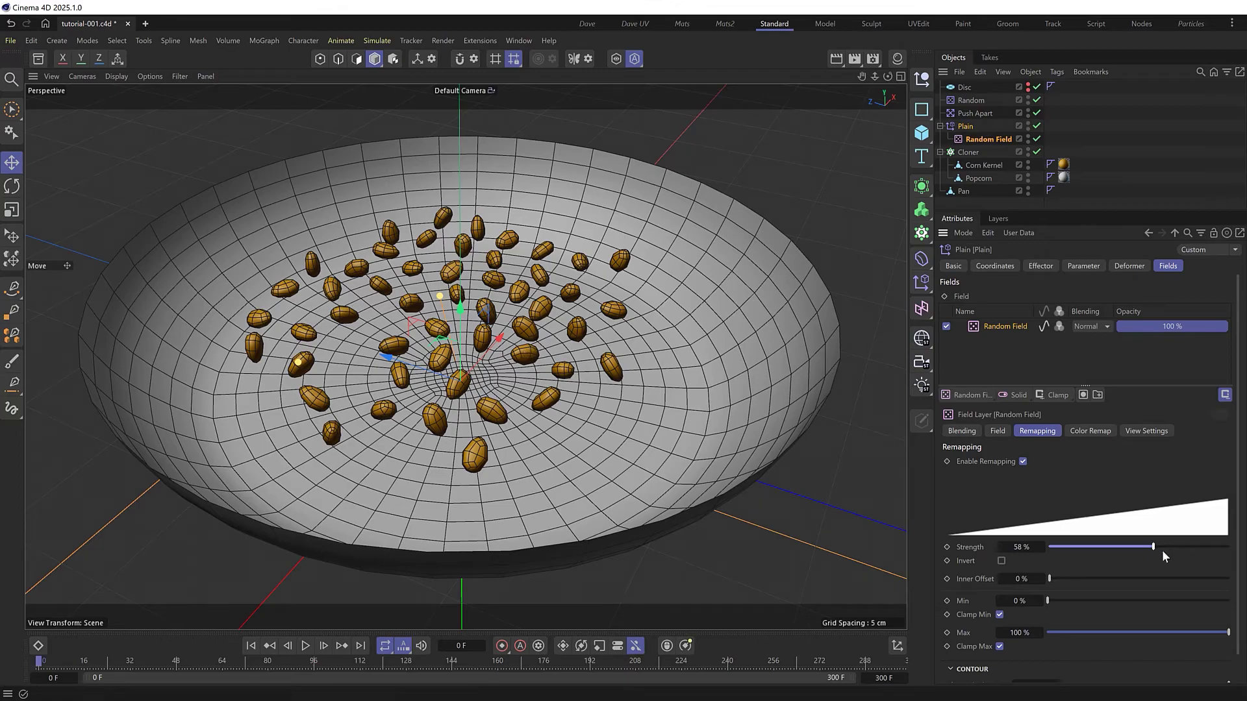
pyautogui.moveTo(1153, 546); pyautogui.dragTo(1237, 546)
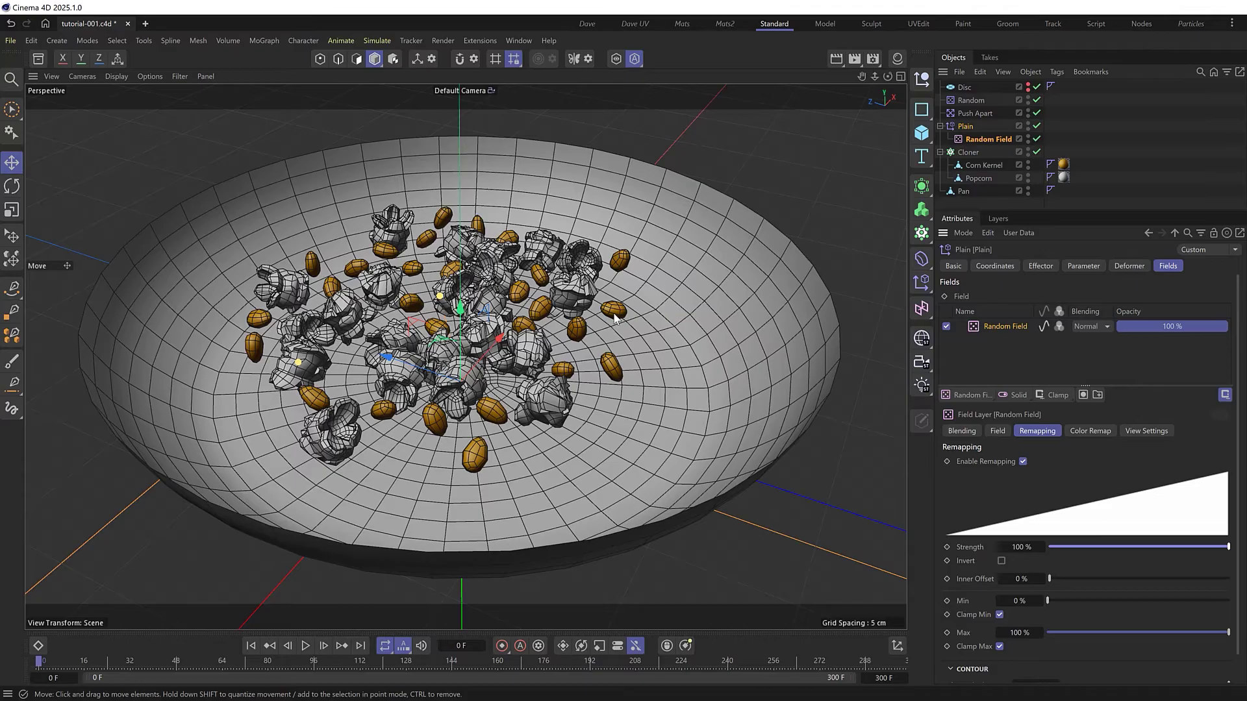
pyautogui.moveTo(1017, 547); pyautogui.dragTo(1081, 547)
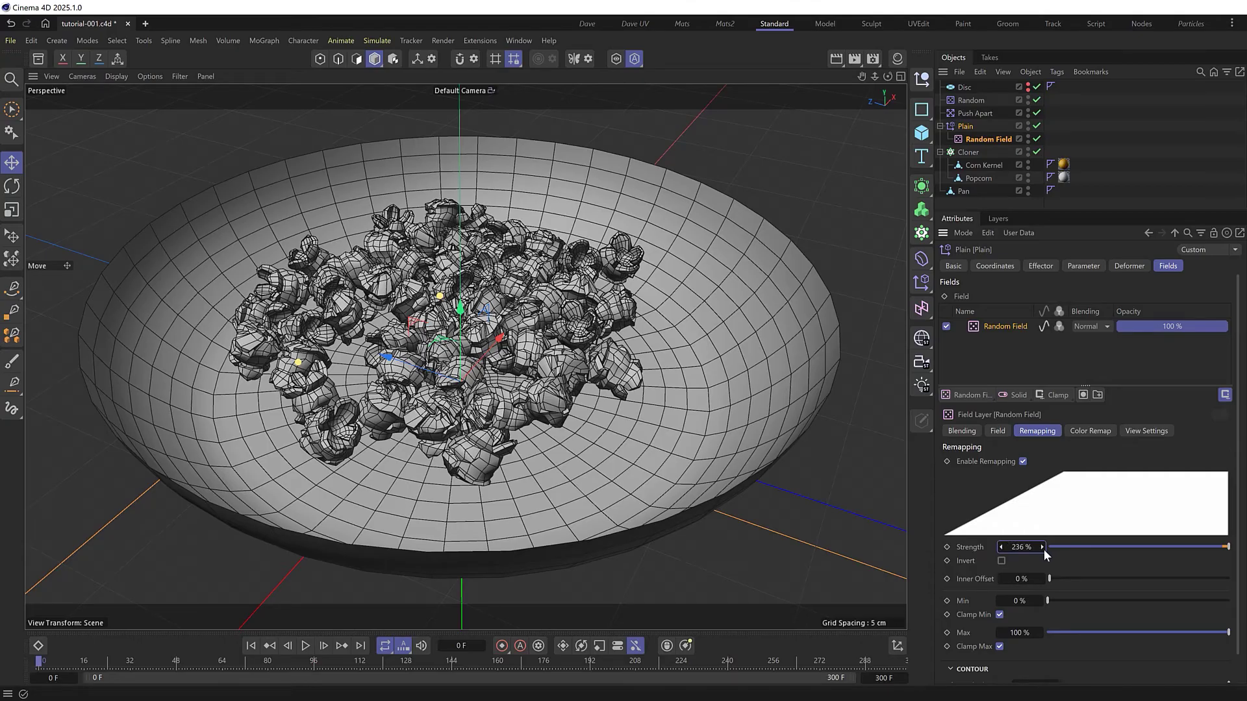
pyautogui.click(1088, 547)
# Starting from 60% Strength, keyframe the Strength at 83% on frame 95
pyautogui.moveTo(1089, 547); pyautogui.dragTo(1157, 548)
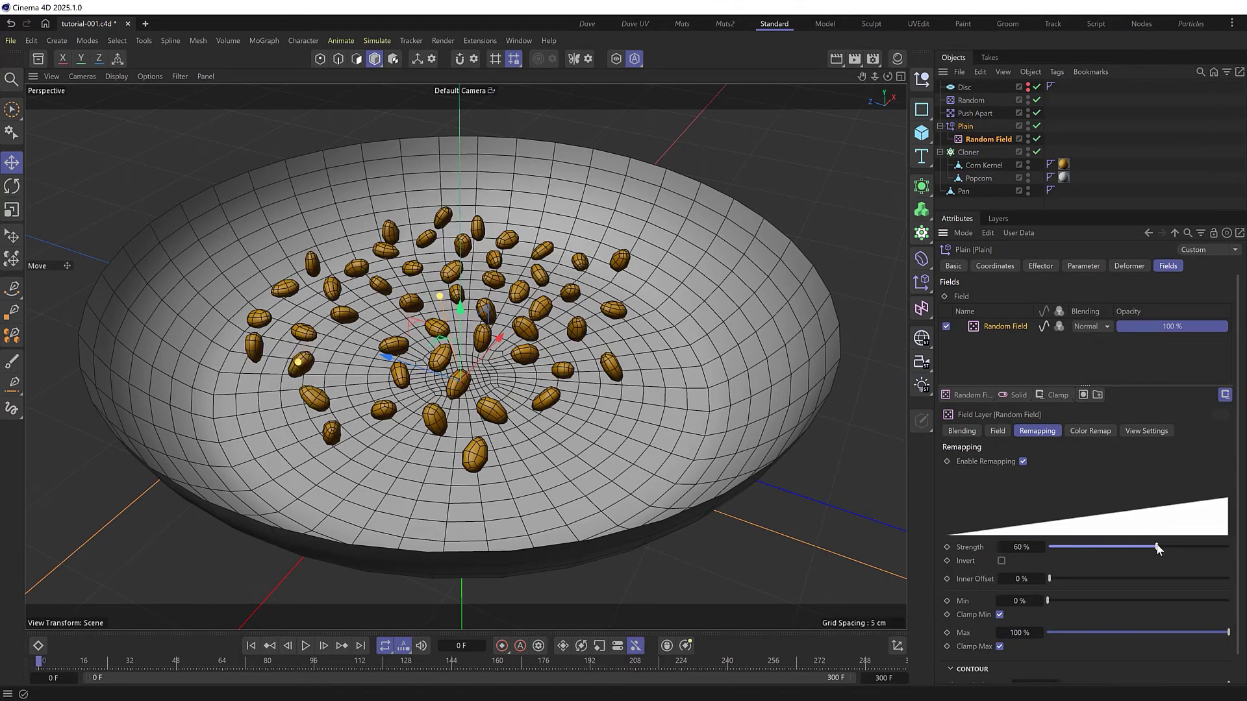
pyautogui.click(108, 662)
pyautogui.moveTo(120, 665); pyautogui.dragTo(313, 674)
pyautogui.moveTo(1158, 548); pyautogui.dragTo(1199, 549)
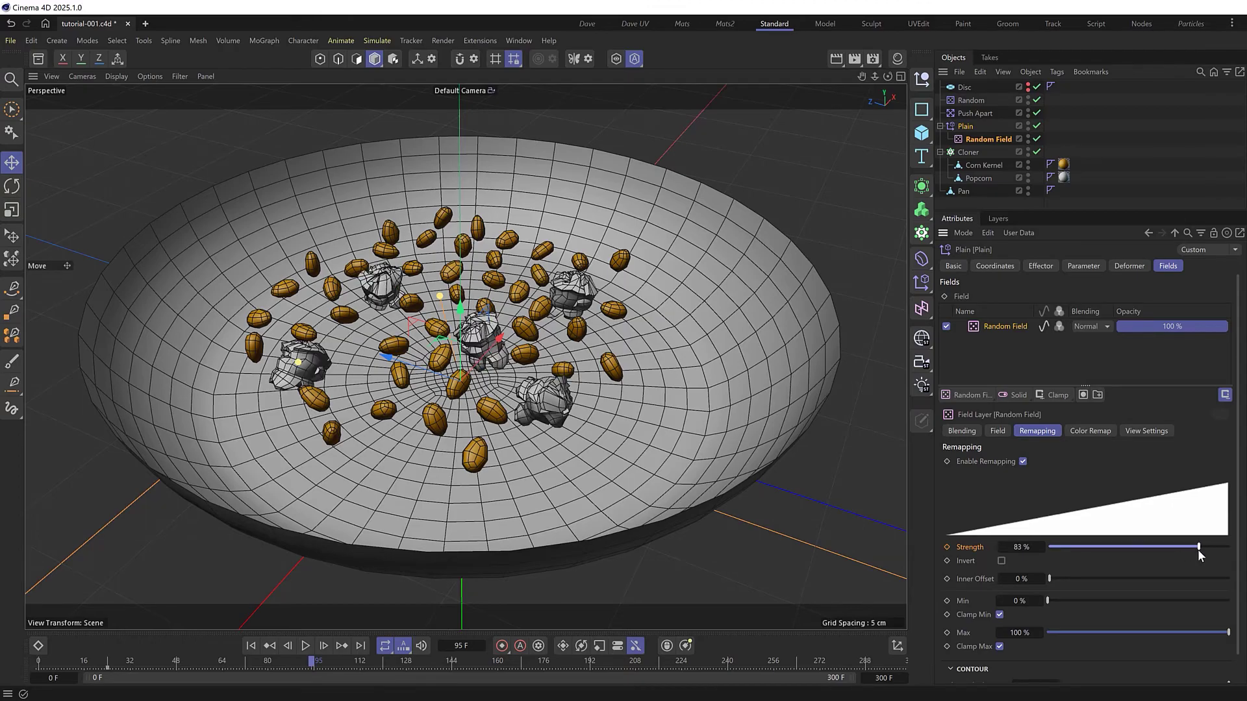
pyautogui.click(947, 547)
# Keyframe Strength at about 204% on frame 300 and play the popping animation from the start
pyautogui.click(439, 662)
pyautogui.moveTo(851, 667); pyautogui.dragTo(911, 665)
pyautogui.moveTo(1022, 547); pyautogui.dragTo(1078, 547)
pyautogui.click(947, 547)
pyautogui.click(252, 647)
pyautogui.click(306, 646)
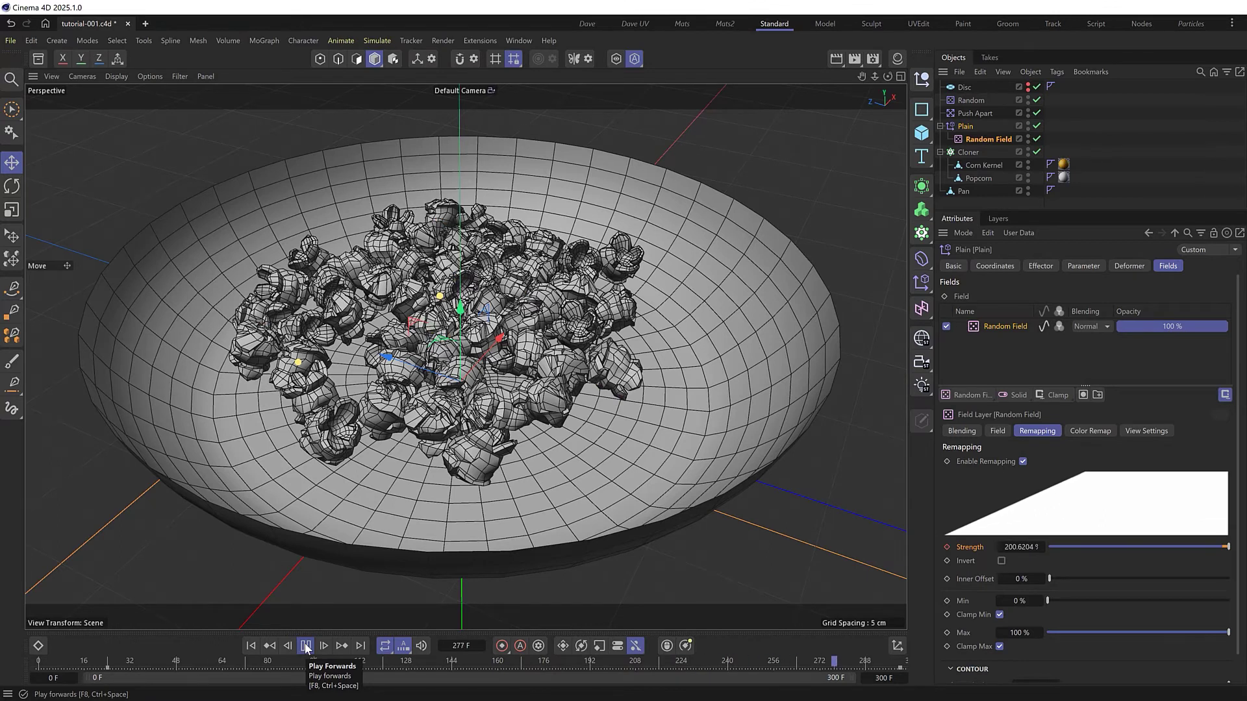
pyautogui.click(305, 646)
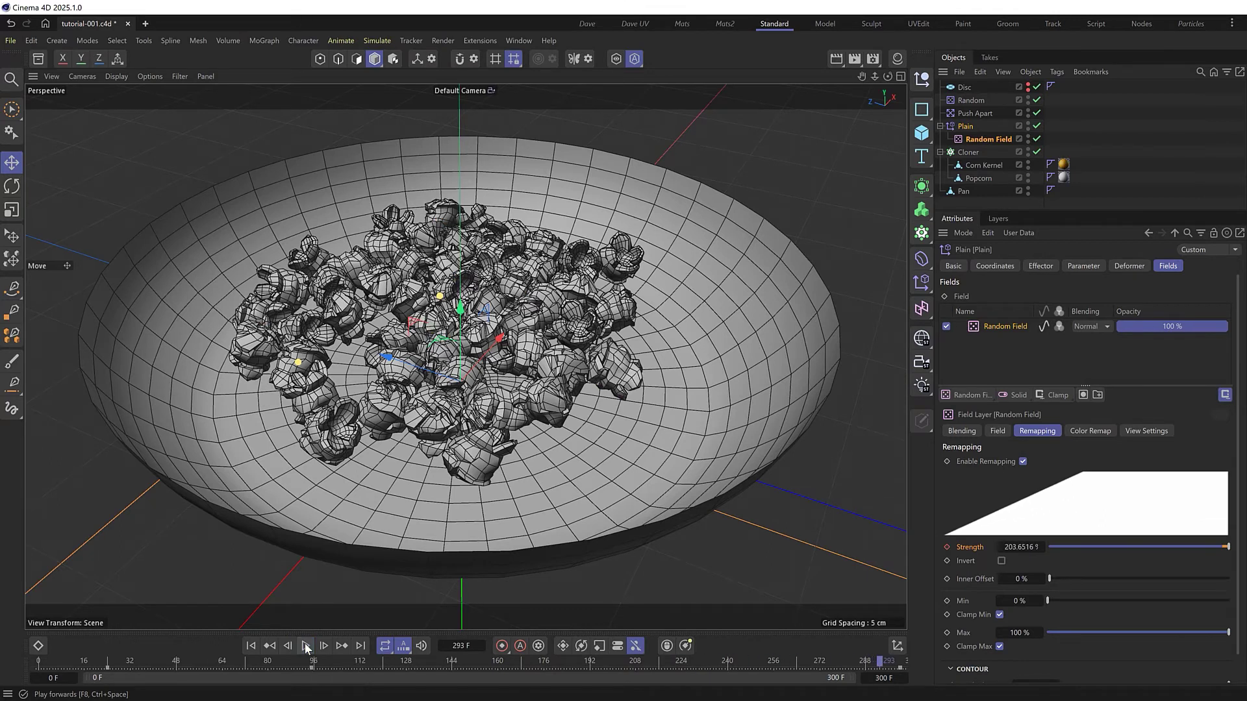
# Return to frame 0 and add a Rigid Body tag to the Cloner
pyautogui.click(251, 646)
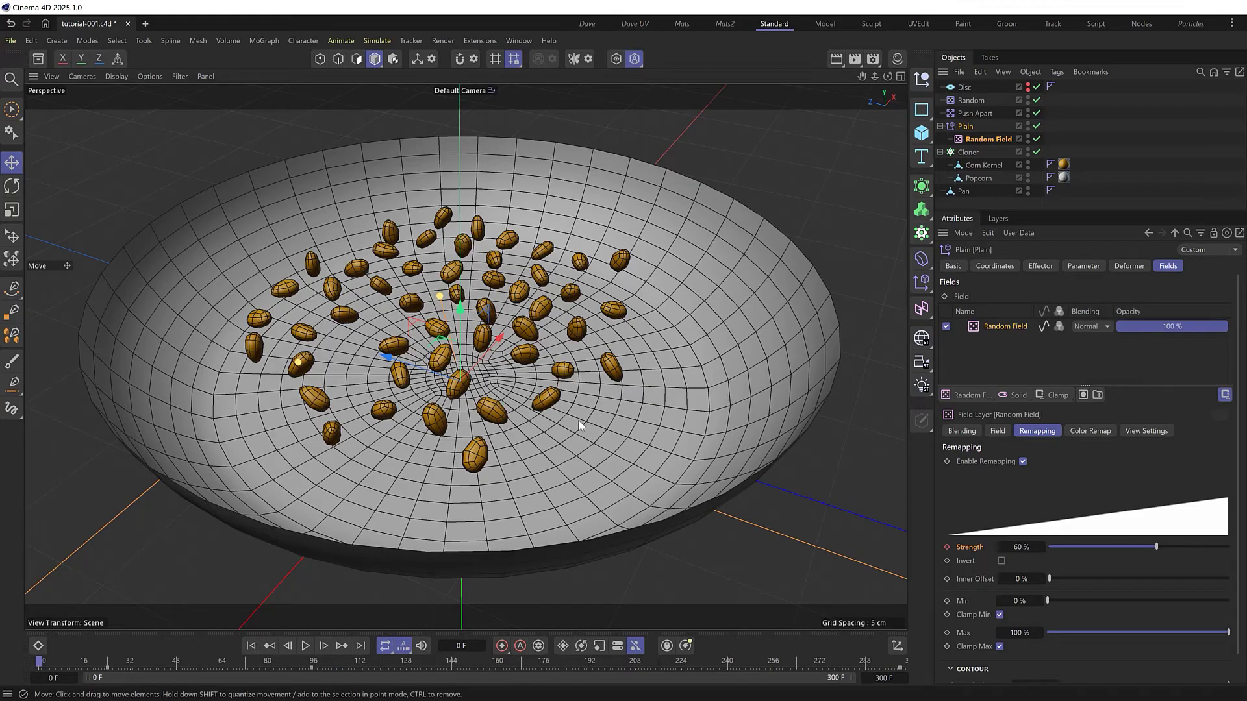
pyautogui.click(968, 152)
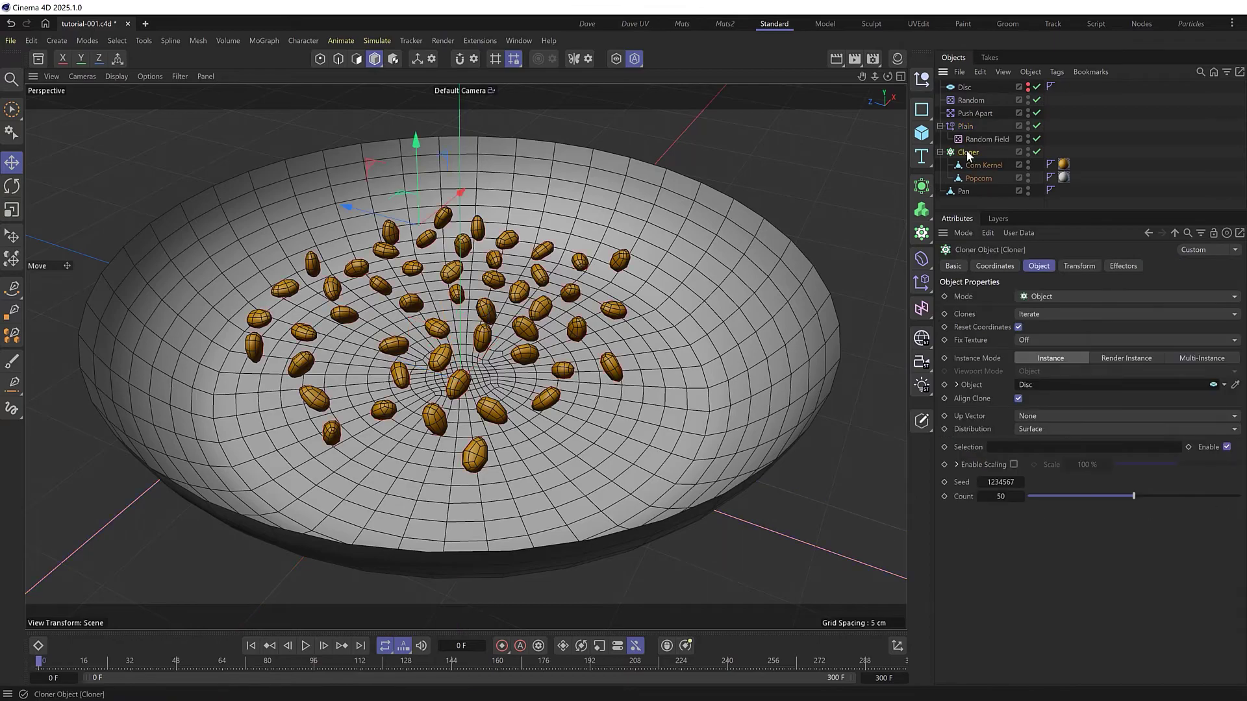
pyautogui.hotkey('shift', 'c')
pyautogui.write('rigid')
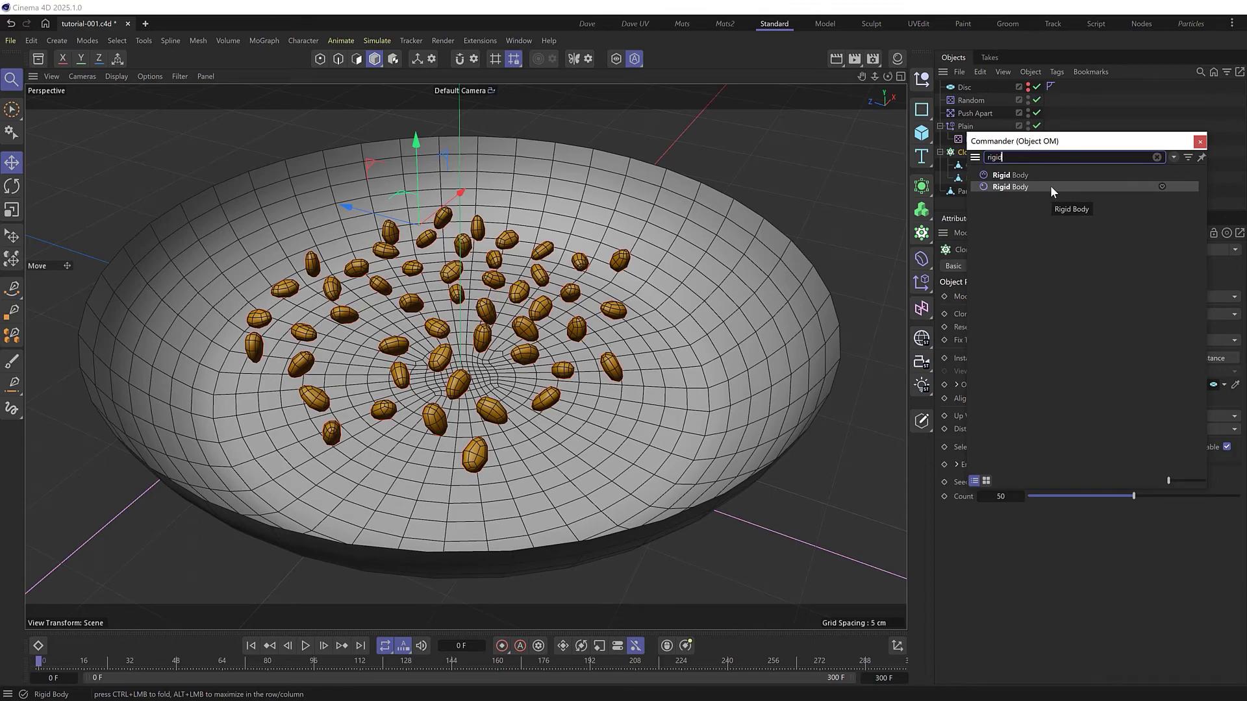
pyautogui.click(1050, 186)
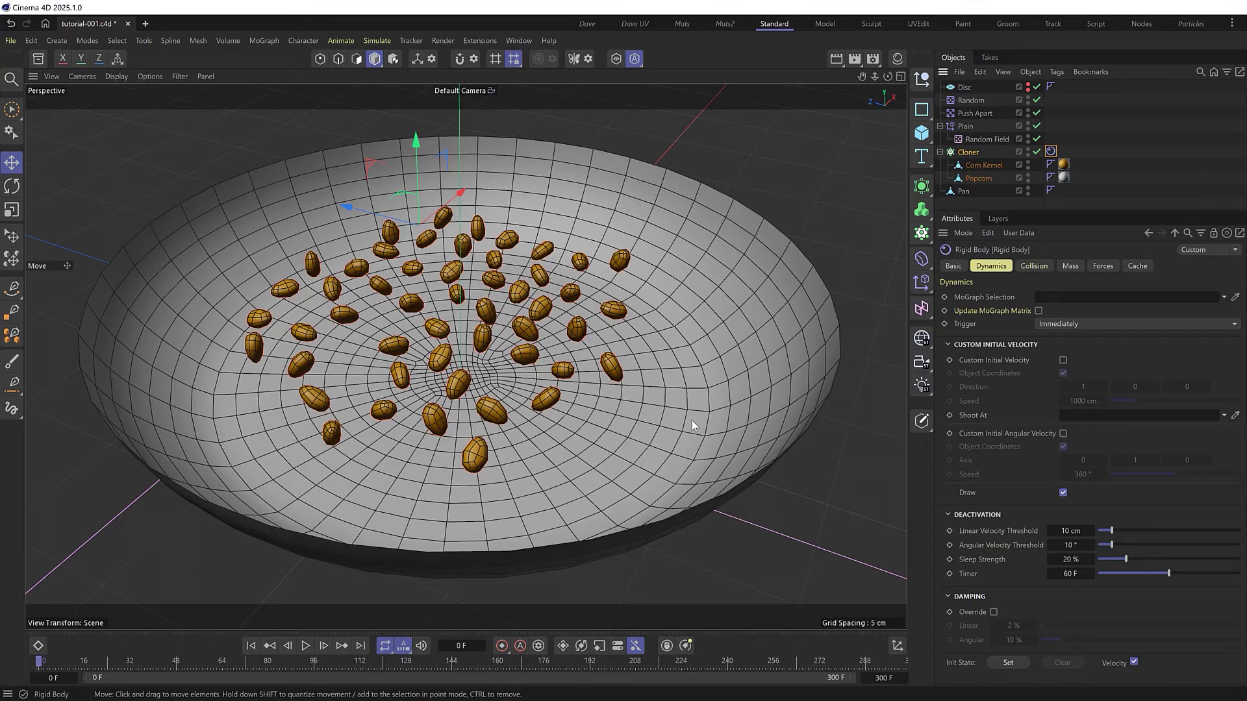
# Add a Collider tag to the Pan
pyautogui.click(962, 191)
pyautogui.hotkey('shift', 'c')
pyautogui.write('collid')
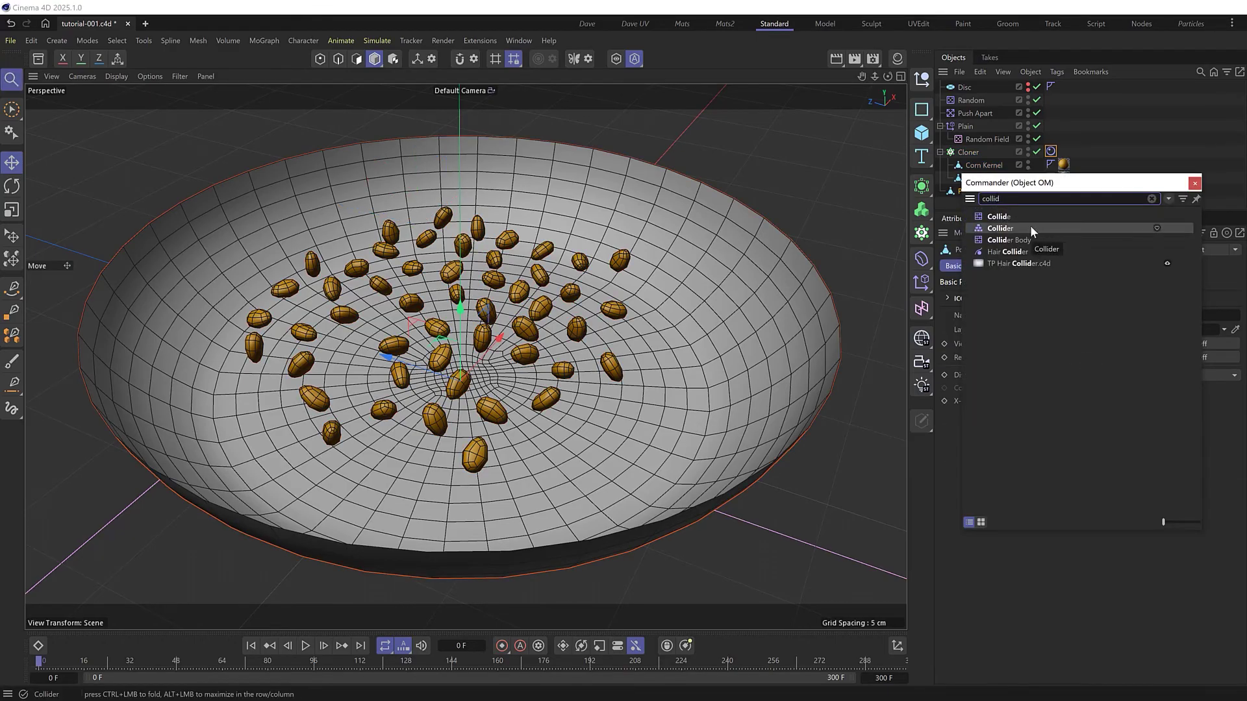
pyautogui.click(1031, 227)
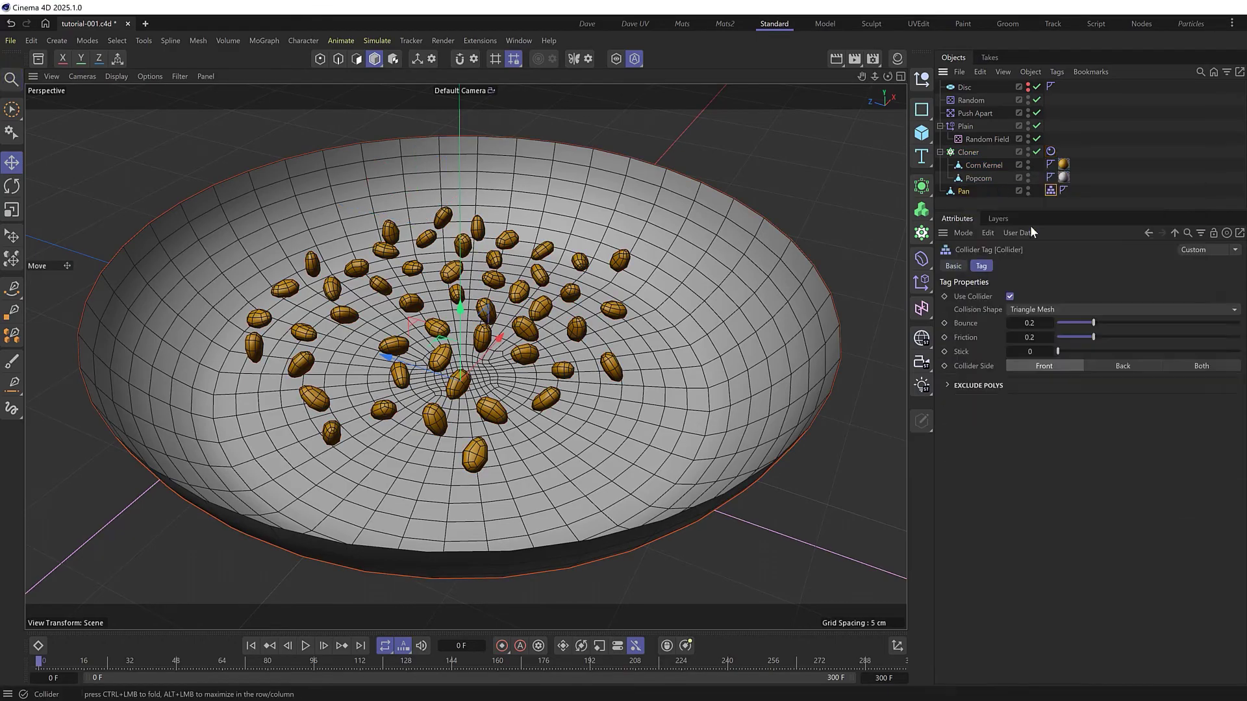
pyautogui.click(846, 341)
# Play the simulation to frame 218 and inspect the Rigid Body collision and Collider settings
pyautogui.click(306, 646)
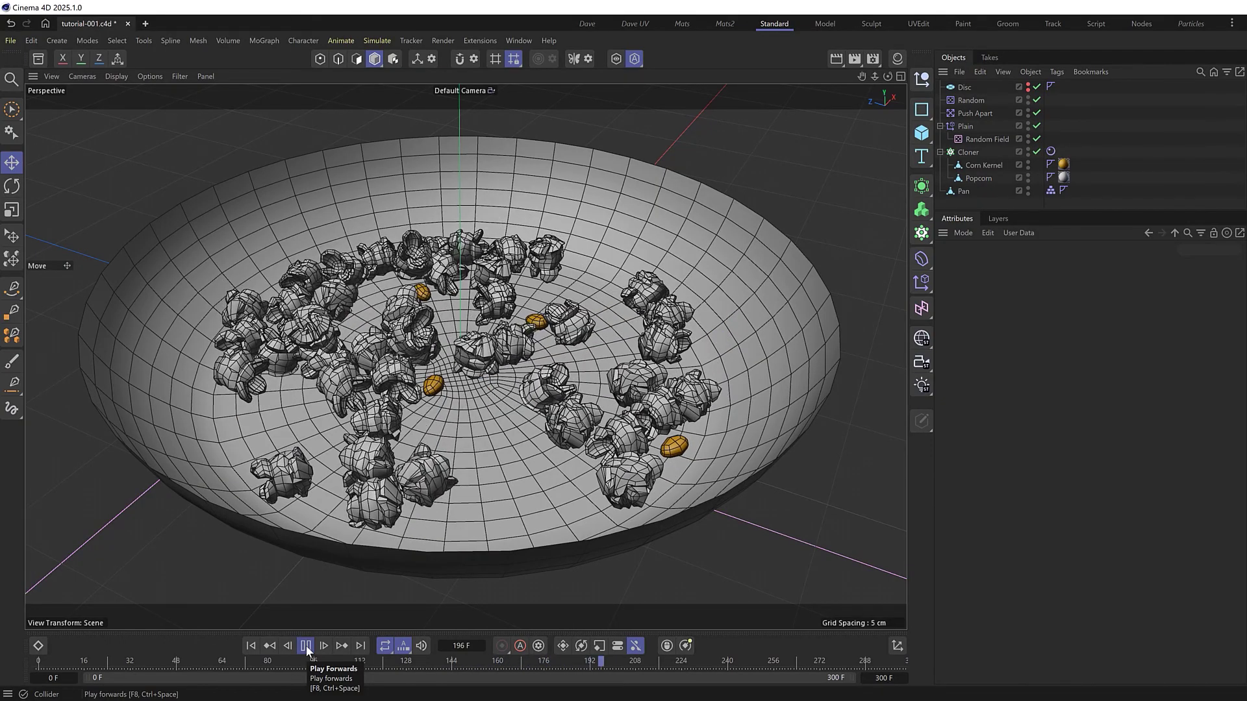
pyautogui.click(307, 646)
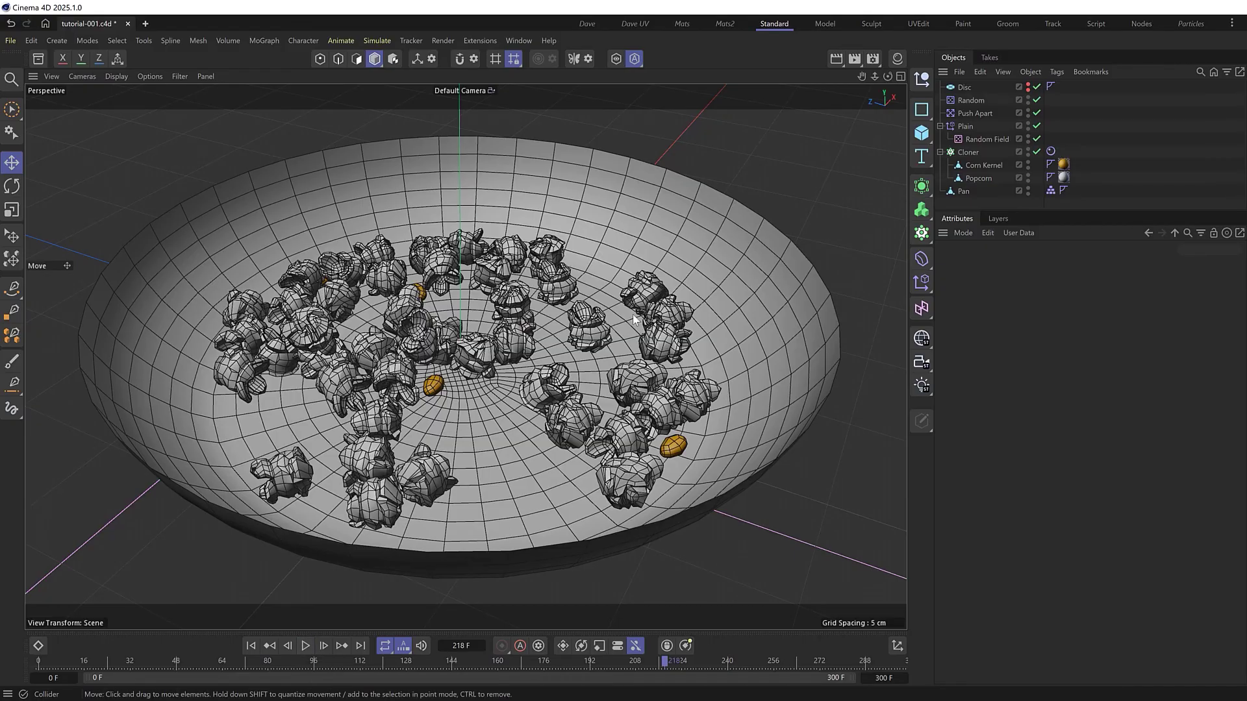
pyautogui.click(1051, 151)
pyautogui.click(1034, 266)
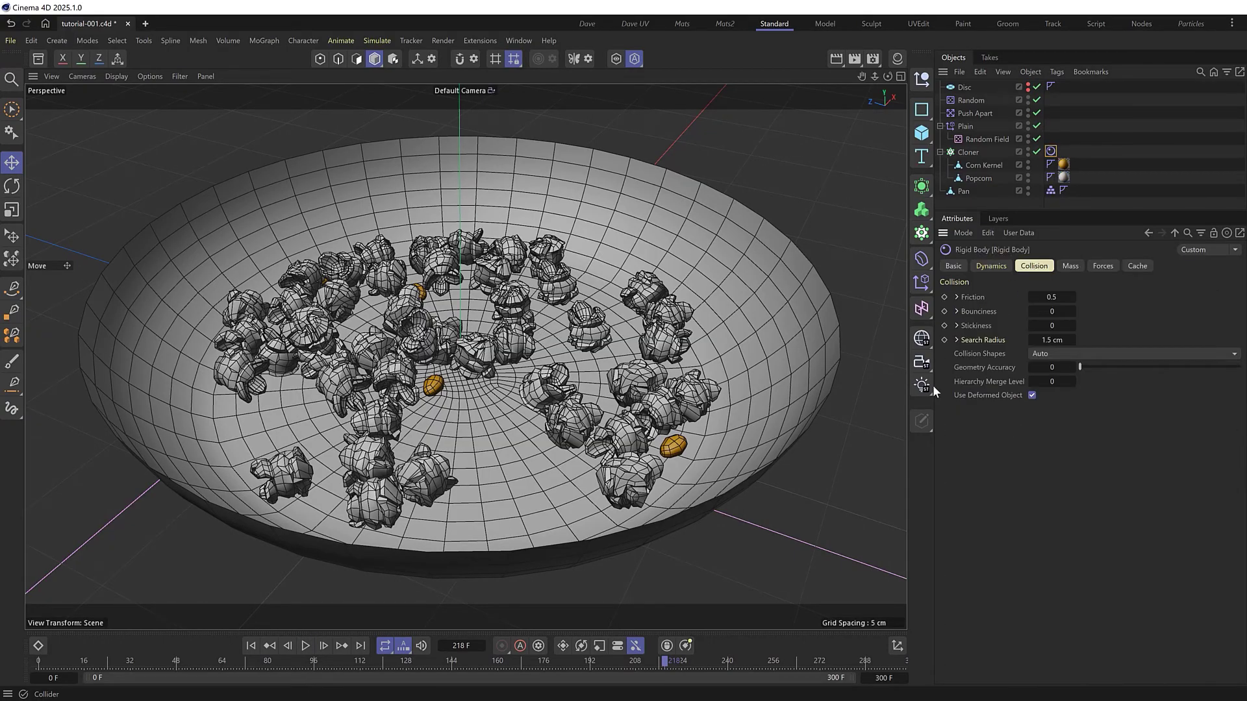
pyautogui.click(1051, 191)
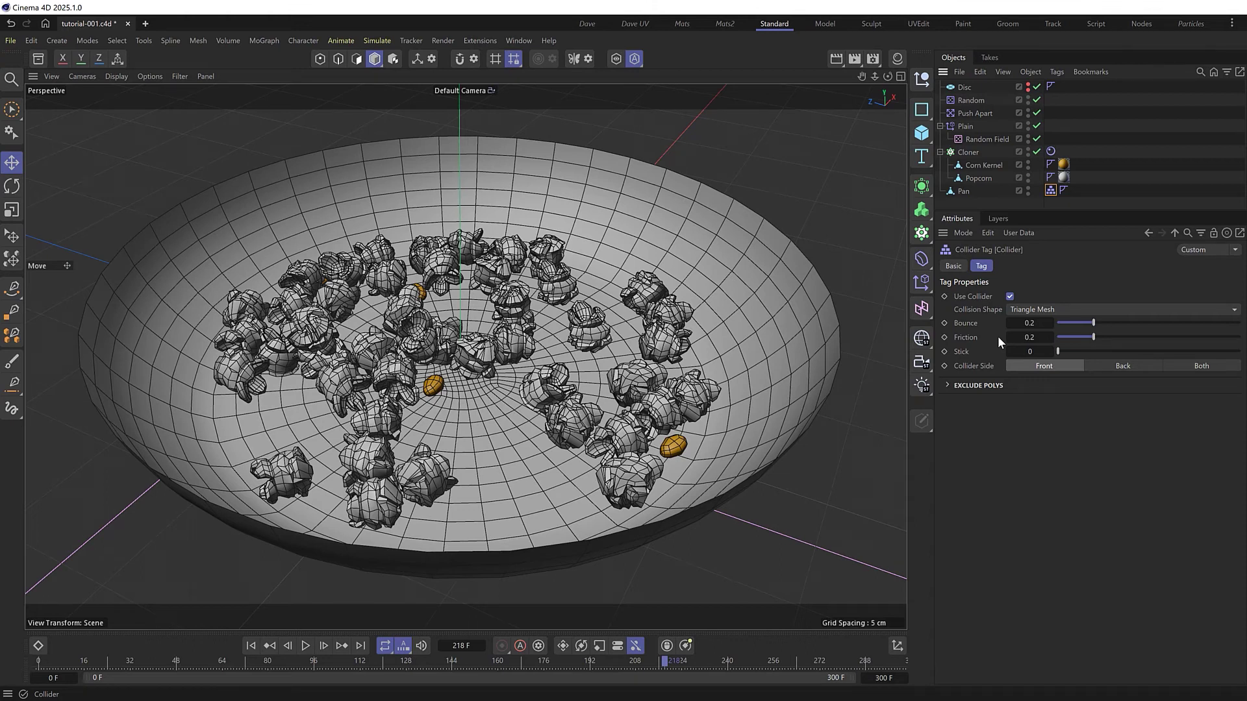
# Let the kernels fall and settle into the pan, then store that as the Rigid Body tag's Init State
pyautogui.click(251, 646)
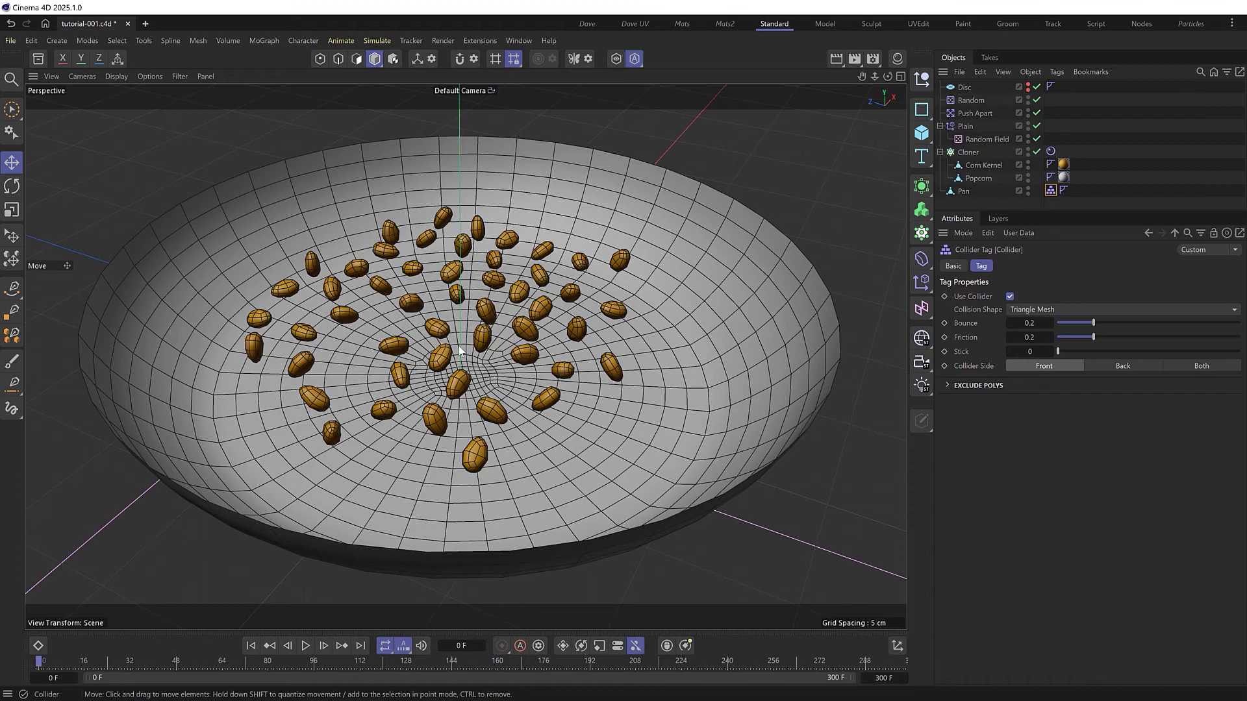
pyautogui.click(306, 646)
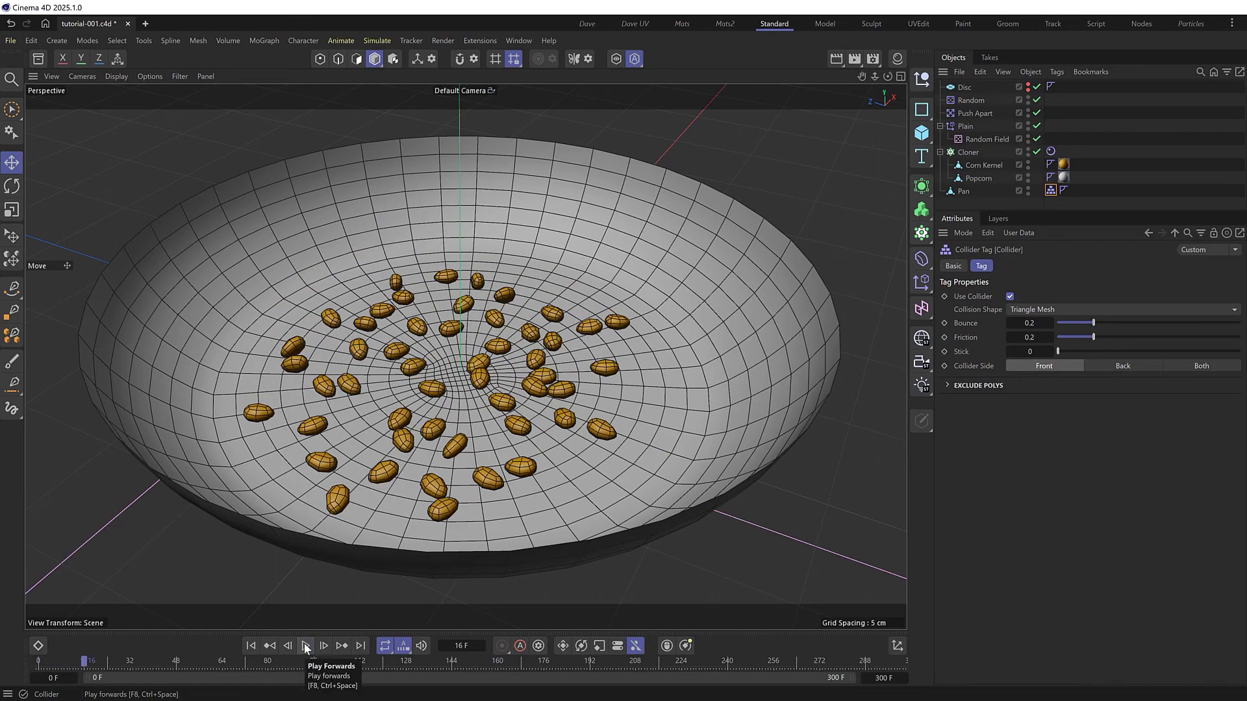
pyautogui.click(1050, 152)
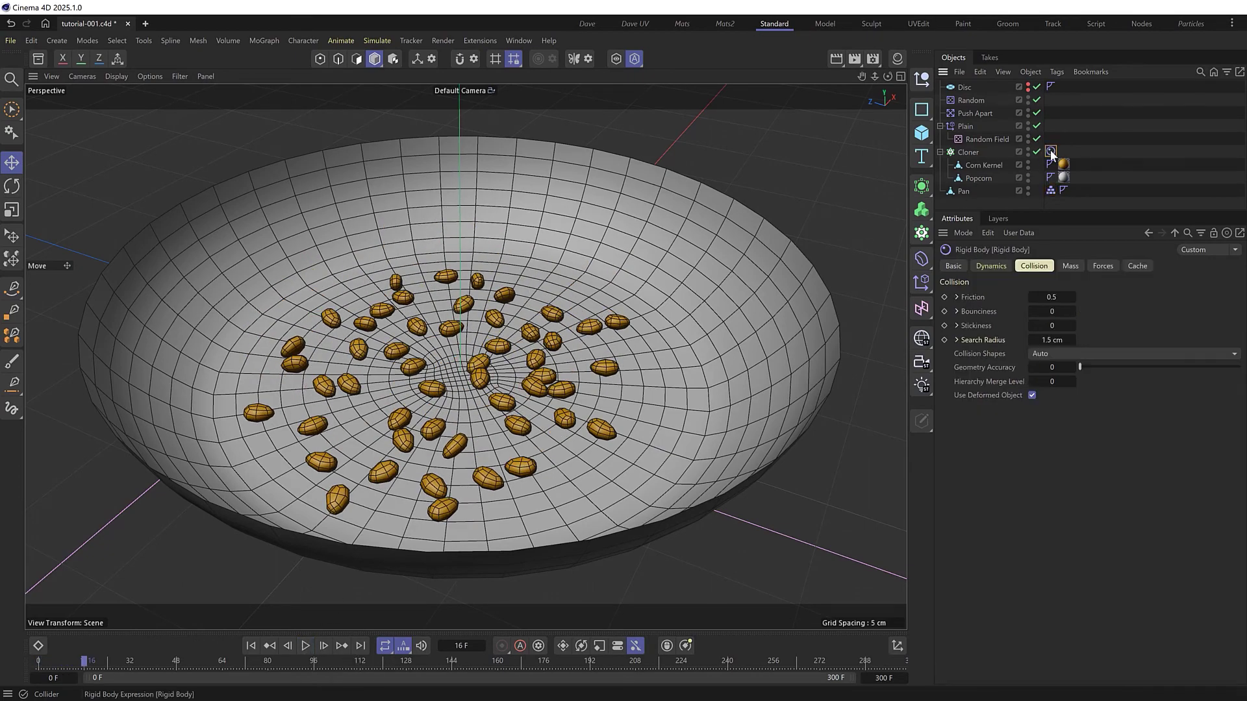
pyautogui.click(994, 267)
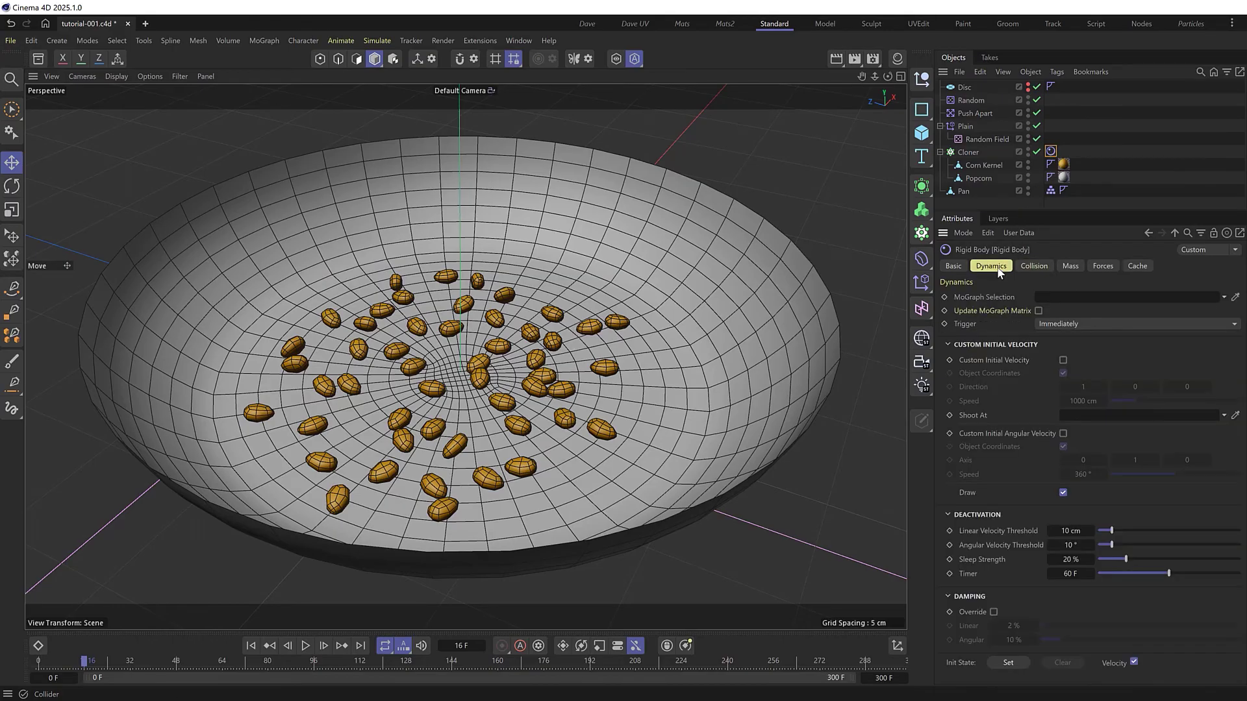
pyautogui.click(1011, 663)
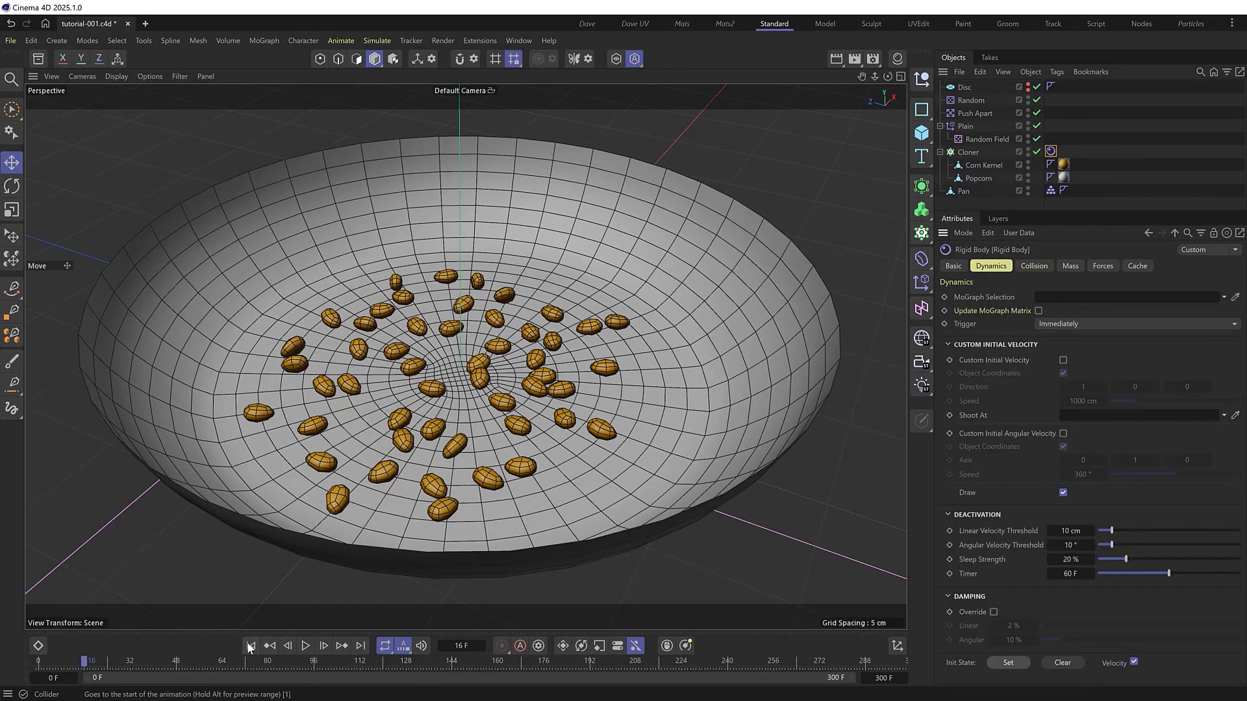
# Replay the simulation to frame 72 to check the kernels start resting, then rewind to frame 0
pyautogui.click(306, 646)
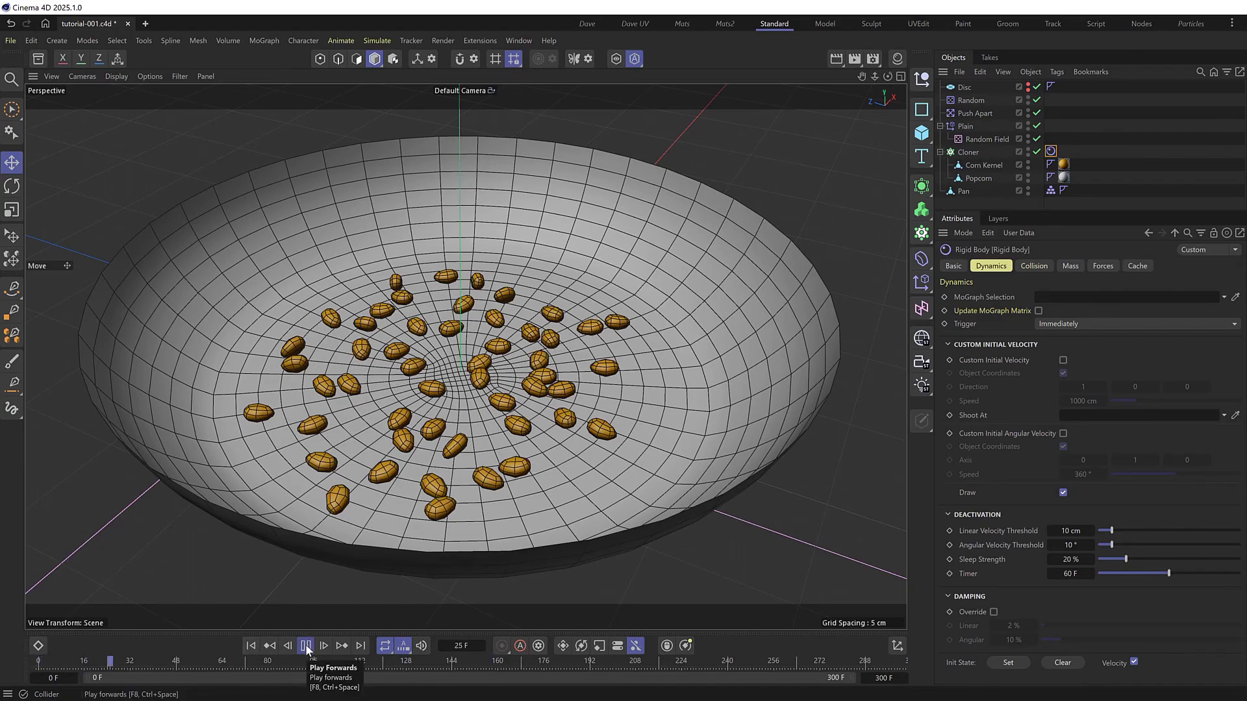
pyautogui.click(306, 646)
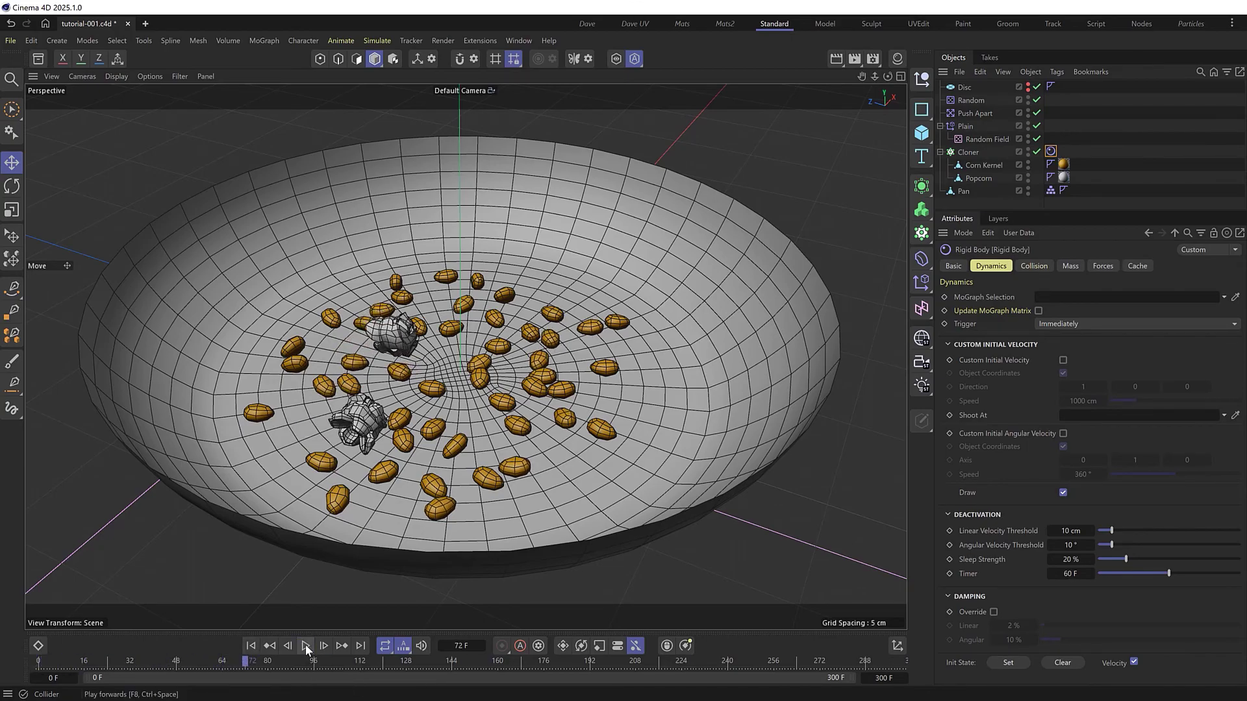
pyautogui.click(252, 646)
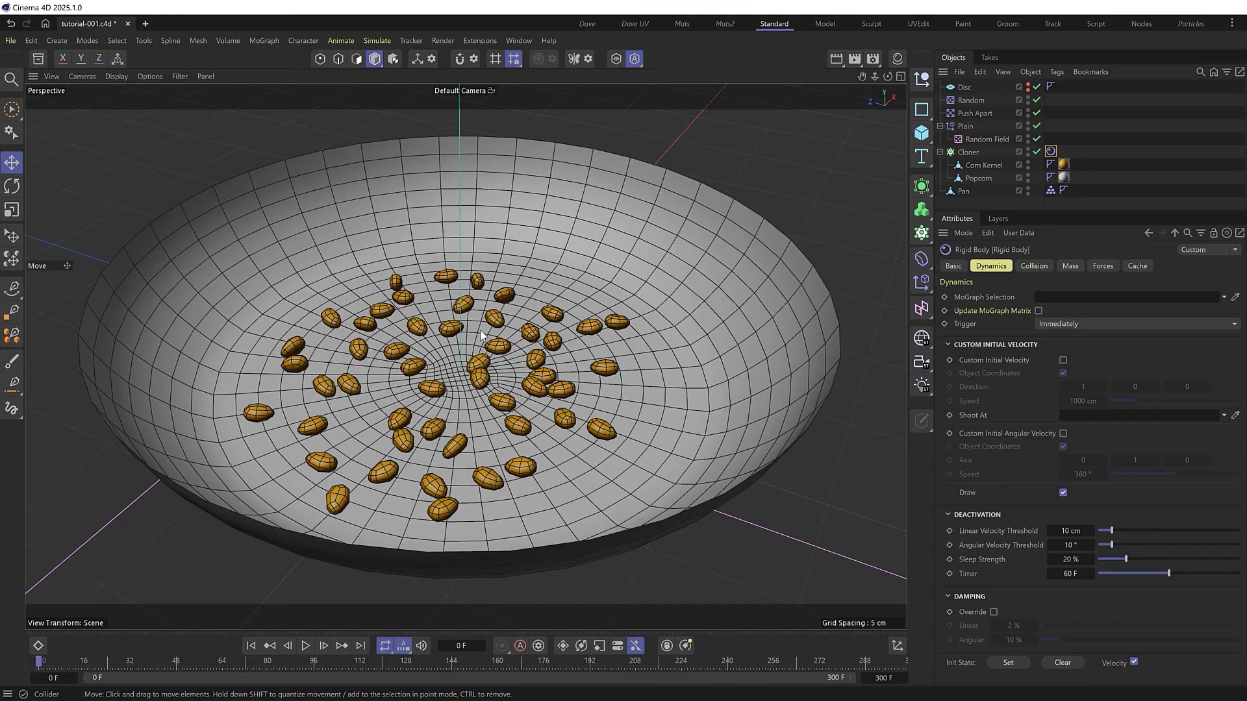
# Add a Turbulence force with Strength 40 cm and Scale 0.01 %, and preview the popping playback
pyautogui.hotkey('shift', 'c')
pyautogui.write('turb')
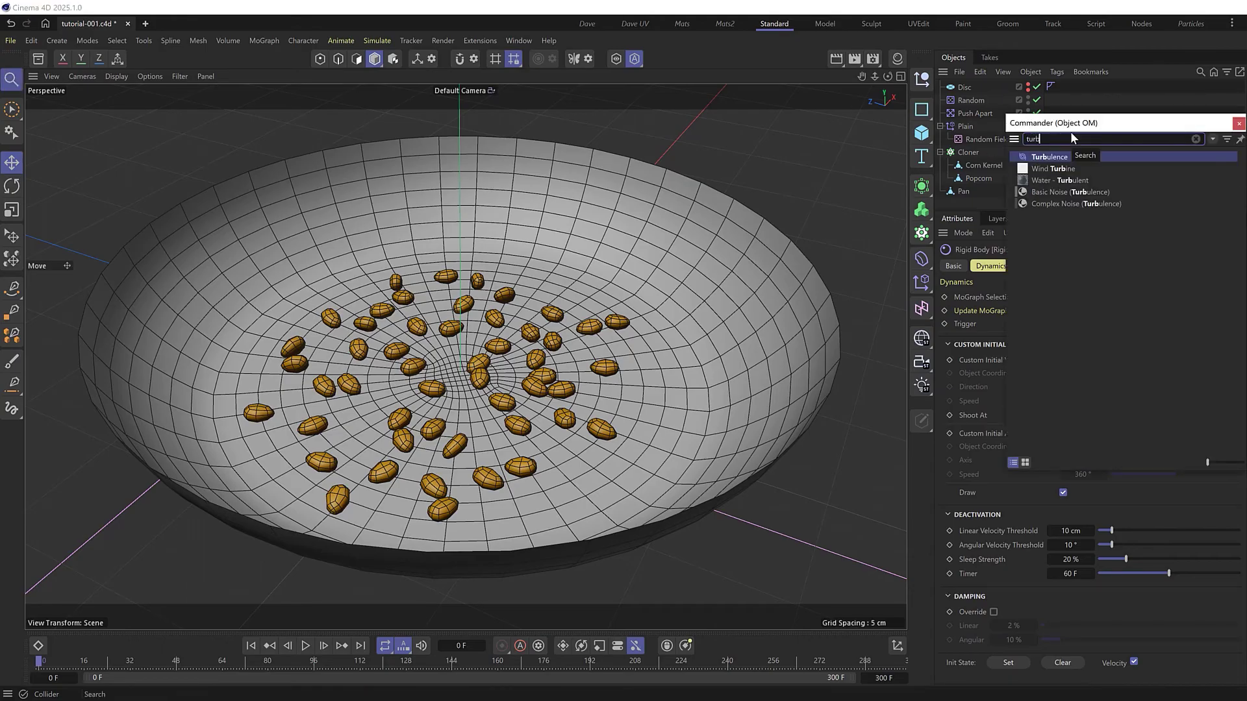
pyautogui.click(1087, 159)
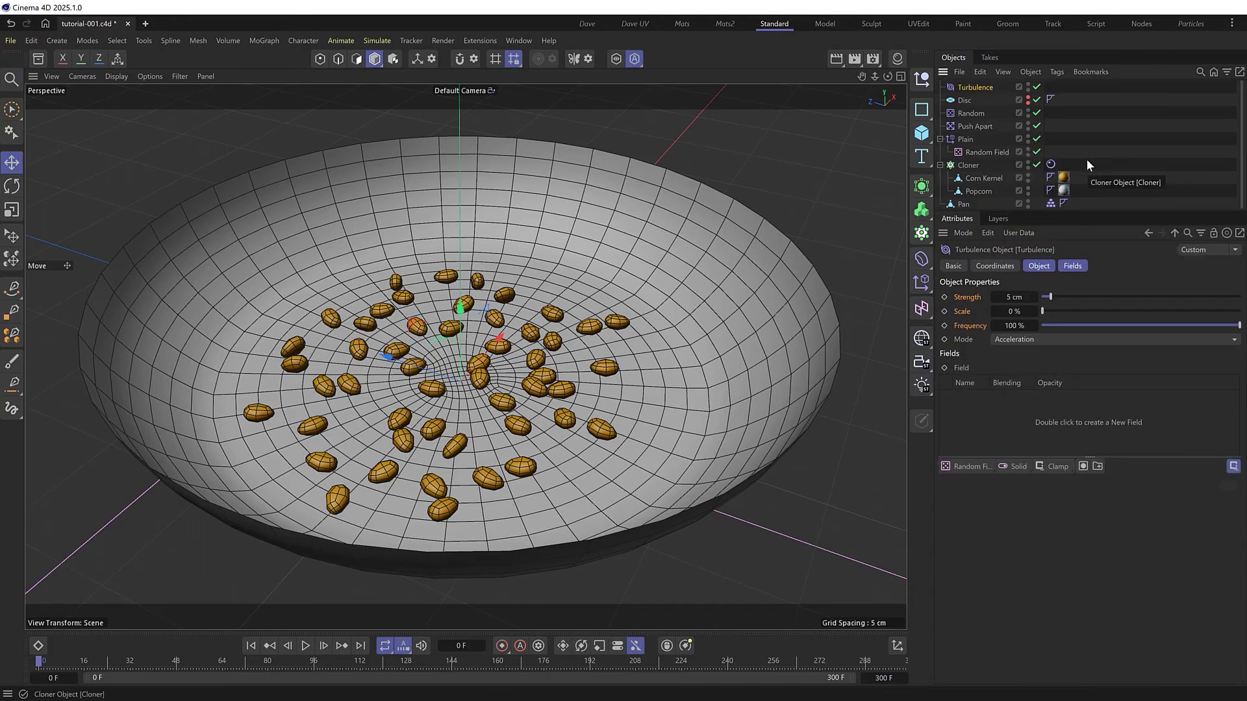
pyautogui.click(1013, 297)
pyautogui.write('40')
pyautogui.click(1011, 312)
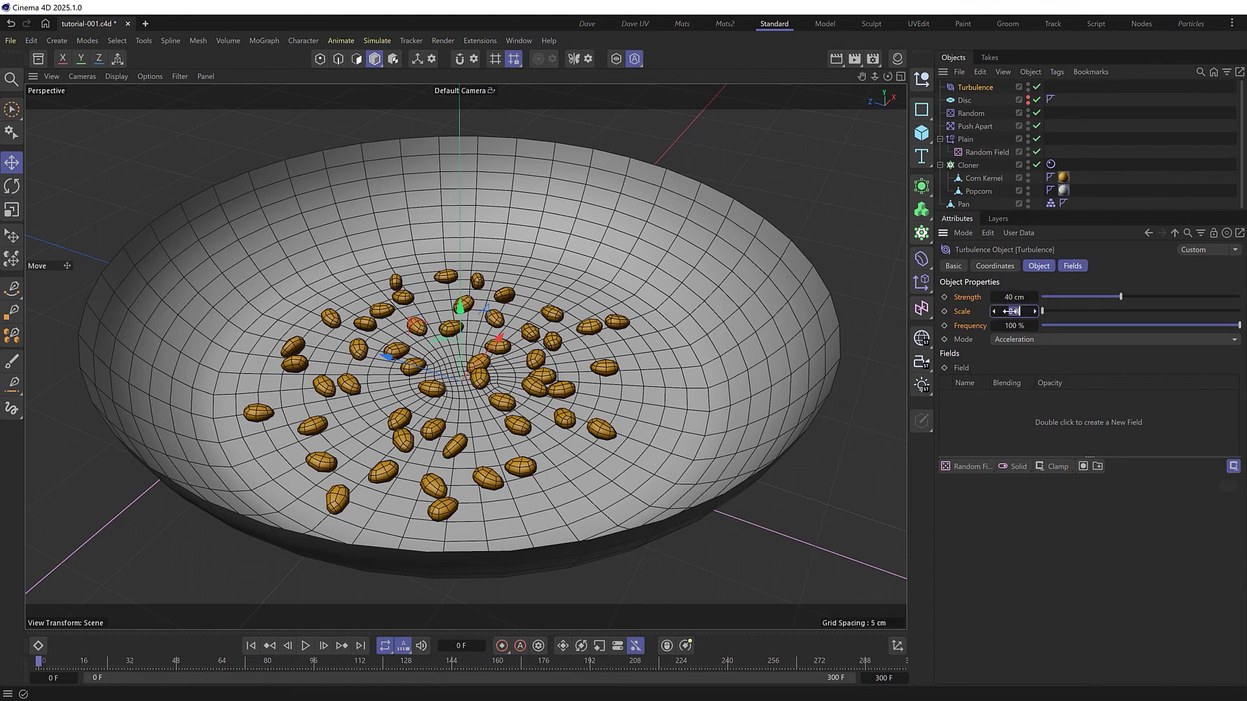
pyautogui.write('0.01')
pyautogui.press('Return')
pyautogui.press('F8')
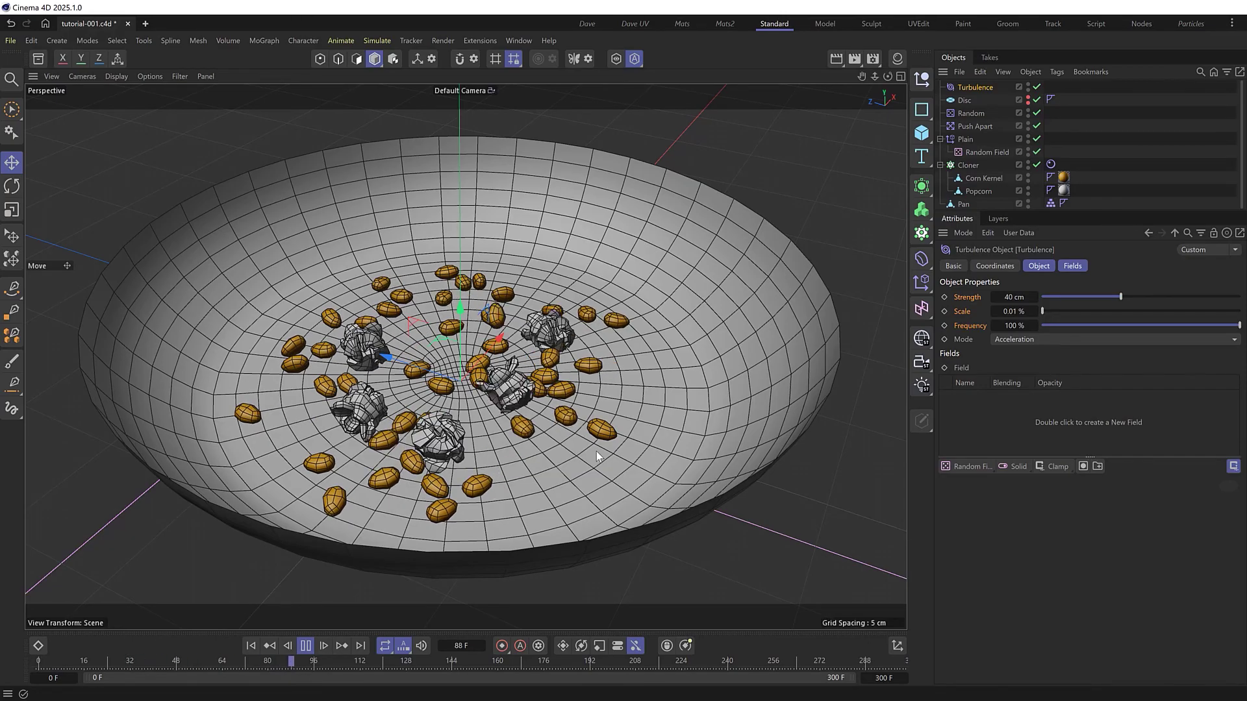
pyautogui.click(596, 451)
pyautogui.click(660, 569)
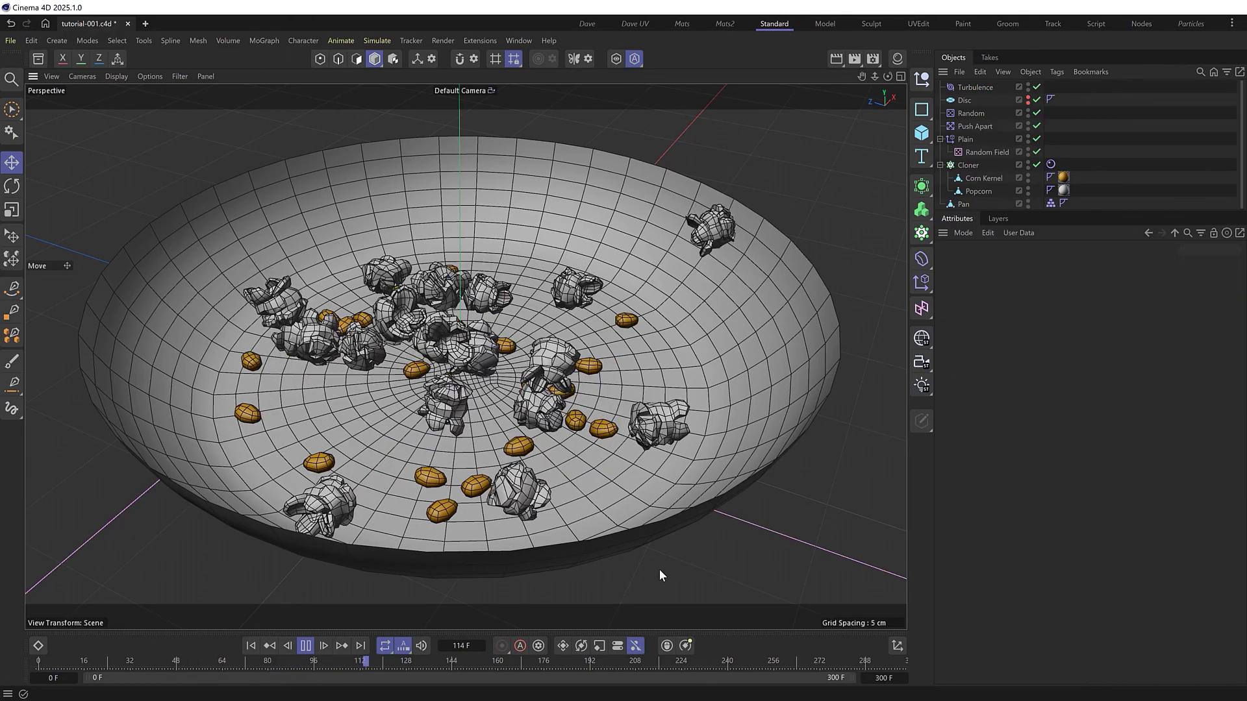